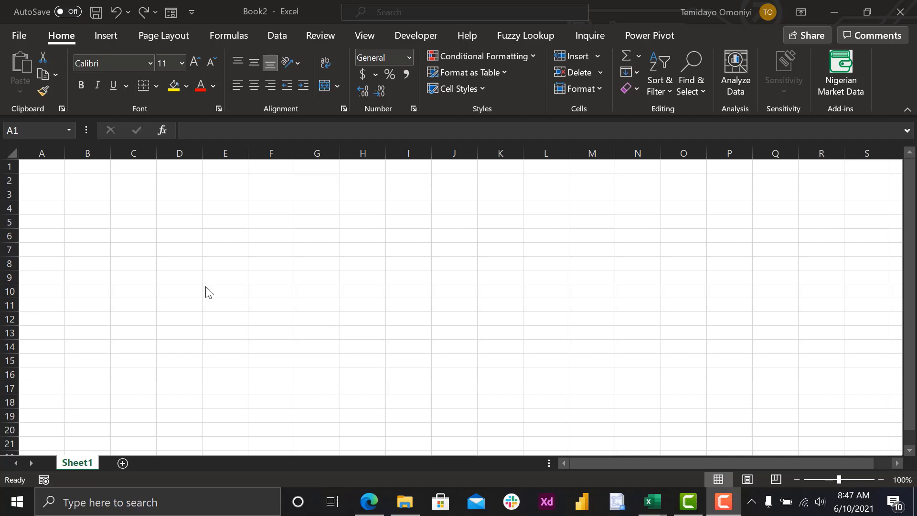
- Enter "algeria" in cell A1 and fill the series of African countries down through A54
left_click(38, 165)
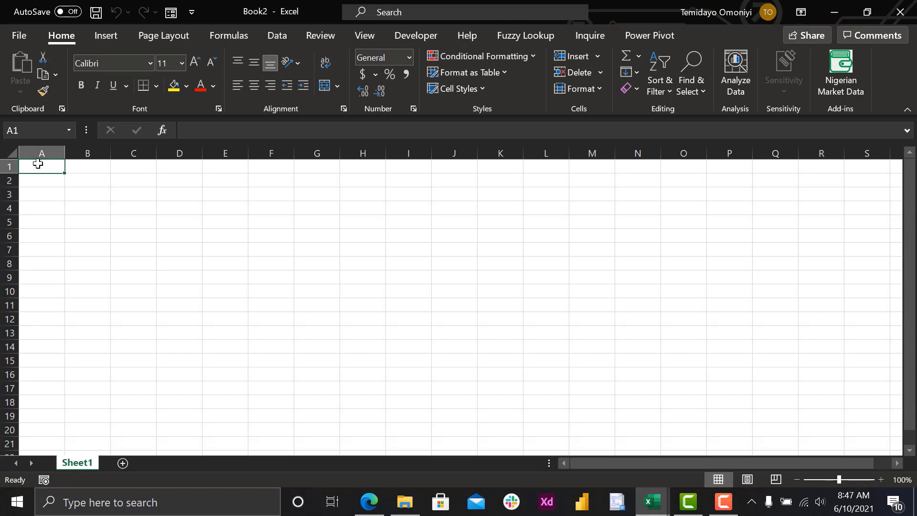
type("alg")
type("erbra")
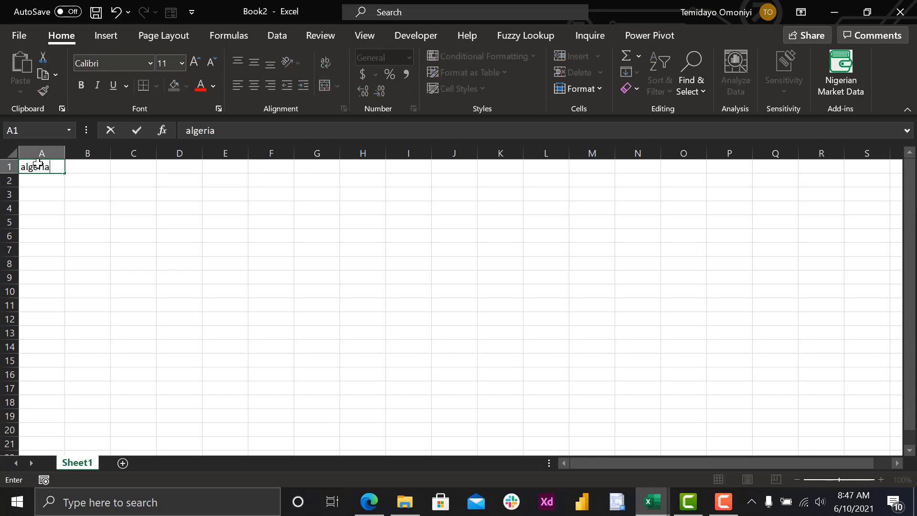
key("Return")
left_click(40, 166)
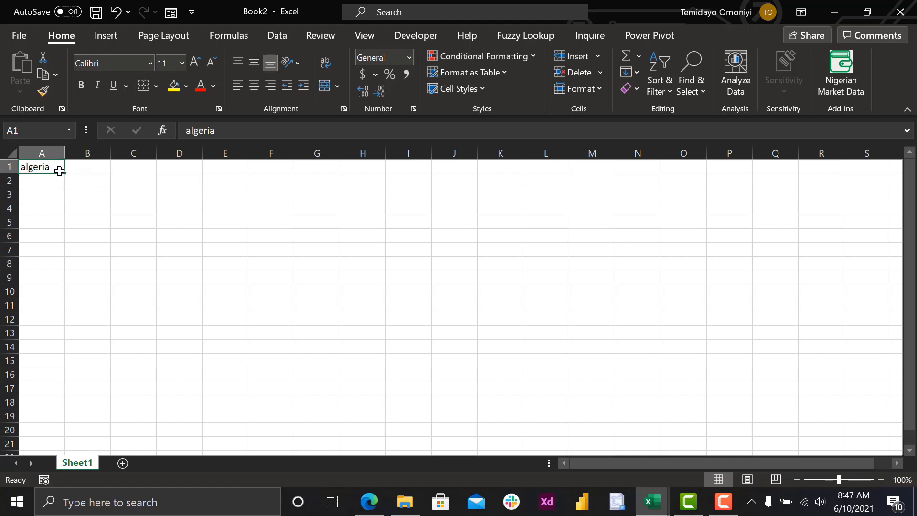
left_click_drag(65, 174, 38, 337)
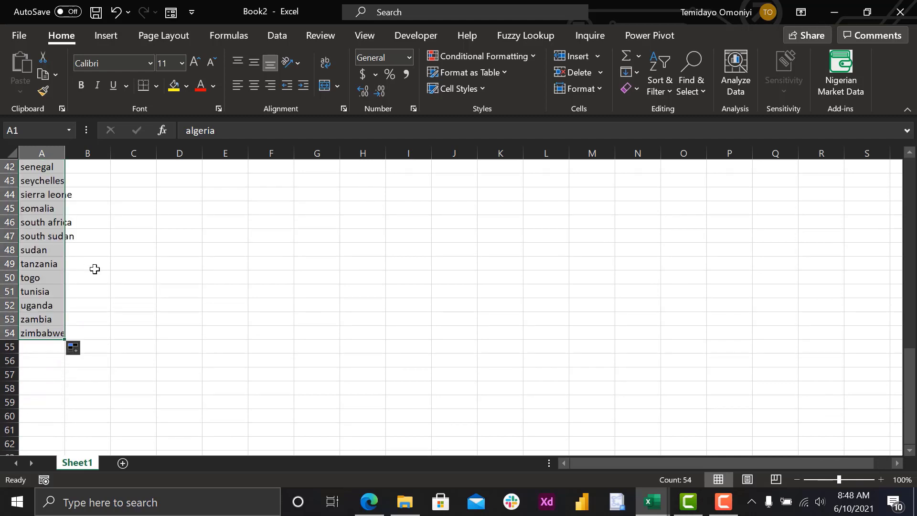
- Convert A1:A54 into a table without existing headers and autofit the width of column A
scroll(94, 268, "up", 14)
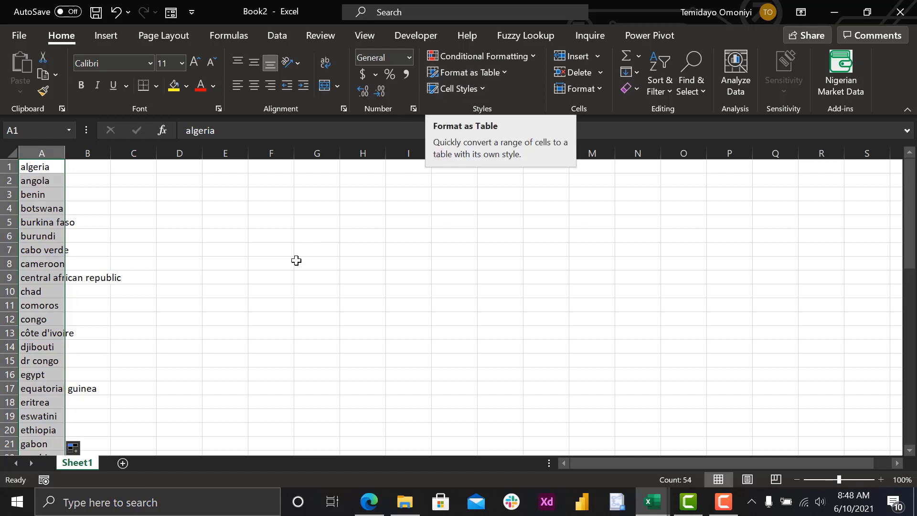
key("ctrl+t")
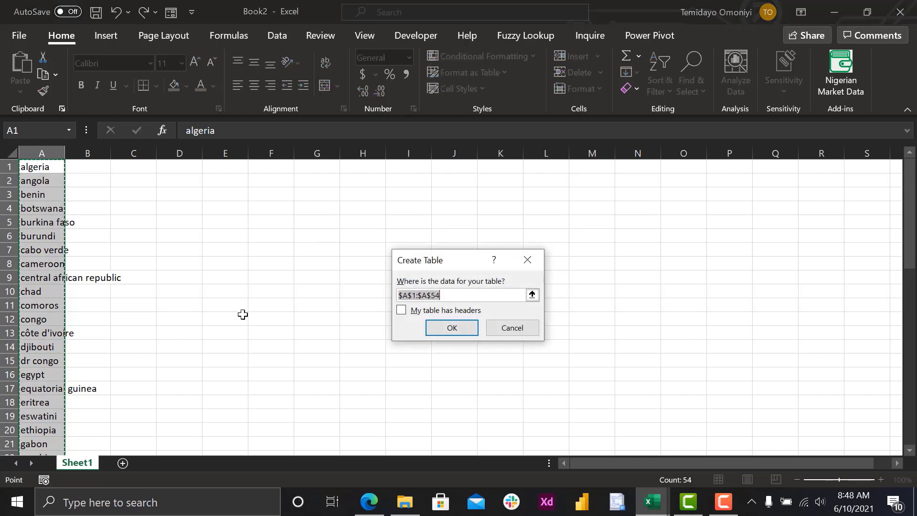
left_click(434, 328)
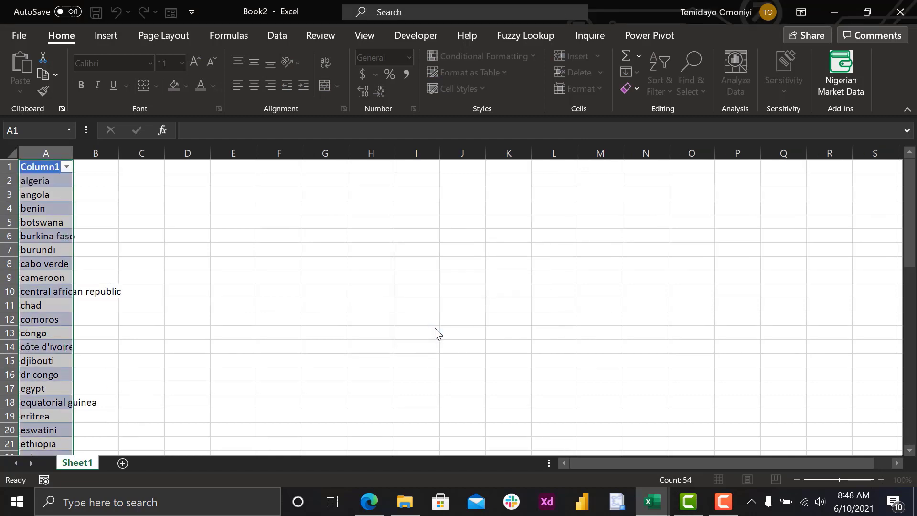
double_click(73, 153)
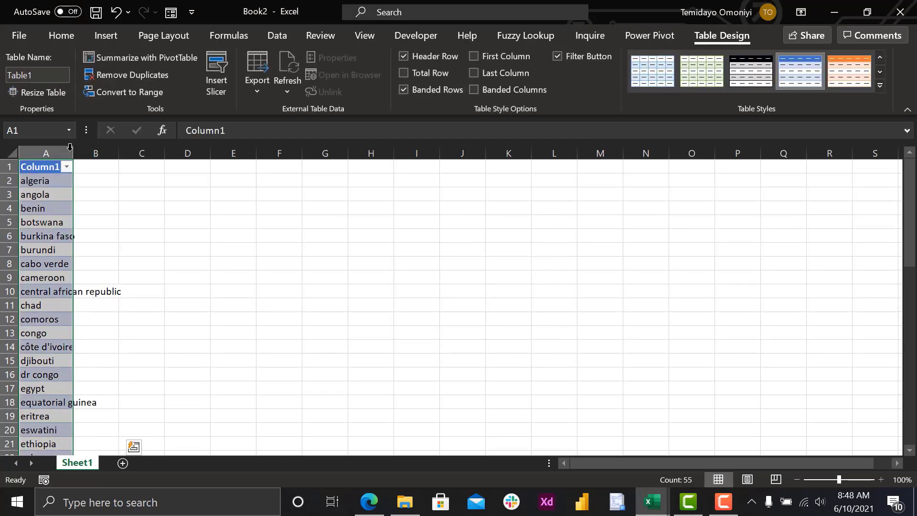
- Rename the table's header in A1 to "Africa_Countries"
double_click(40, 167)
key("BackSpace")
key("BackSpace")
key("BackSpace")
key("BackSpace")
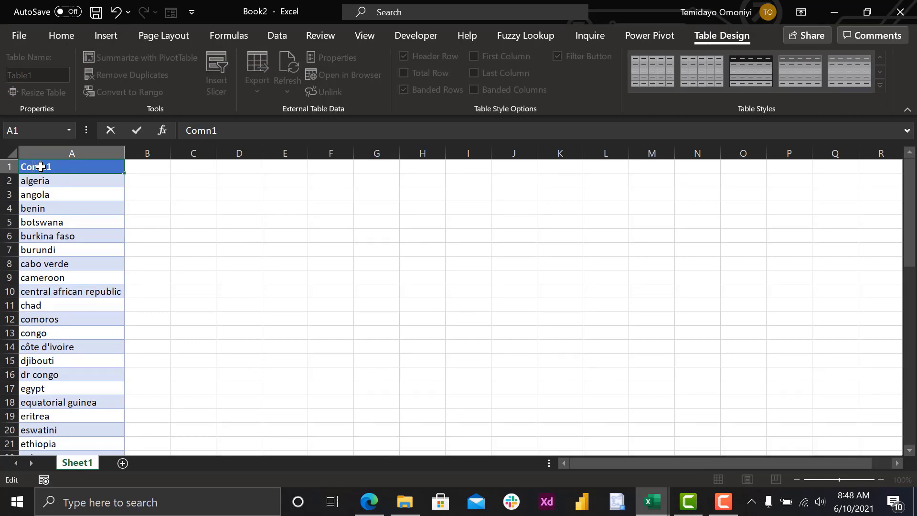
key("Delete")
key("Delete")
key("Delete")
type("Africa_Countr")
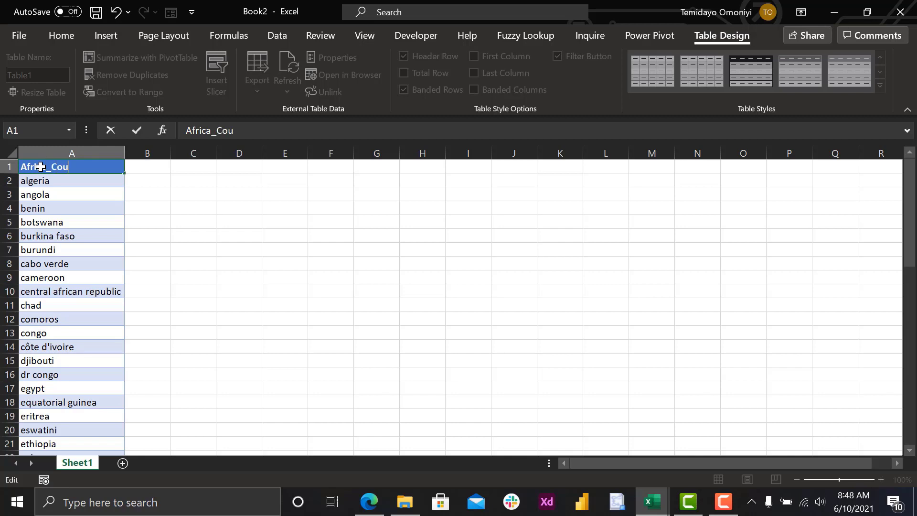
type("ies")
key("Return")
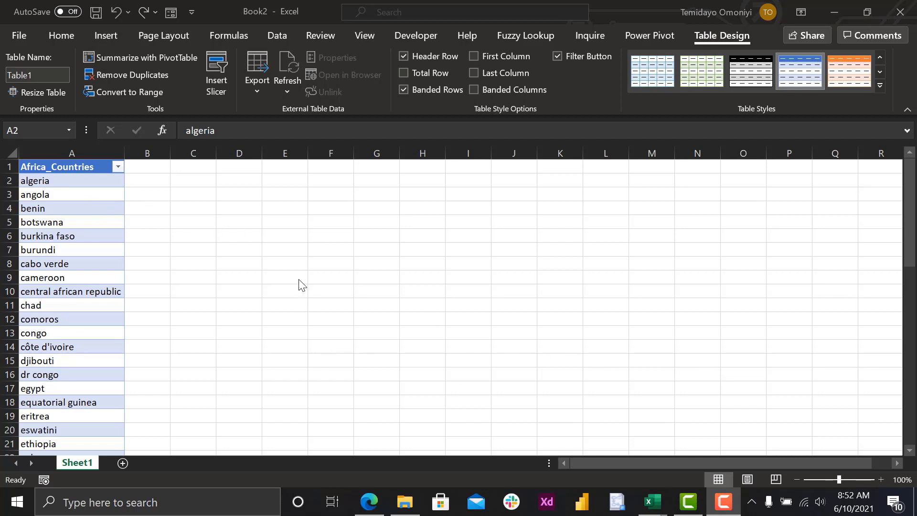
- Switch to the Edge browser, open google.com and search for "lists of african countries"
left_click(369, 502)
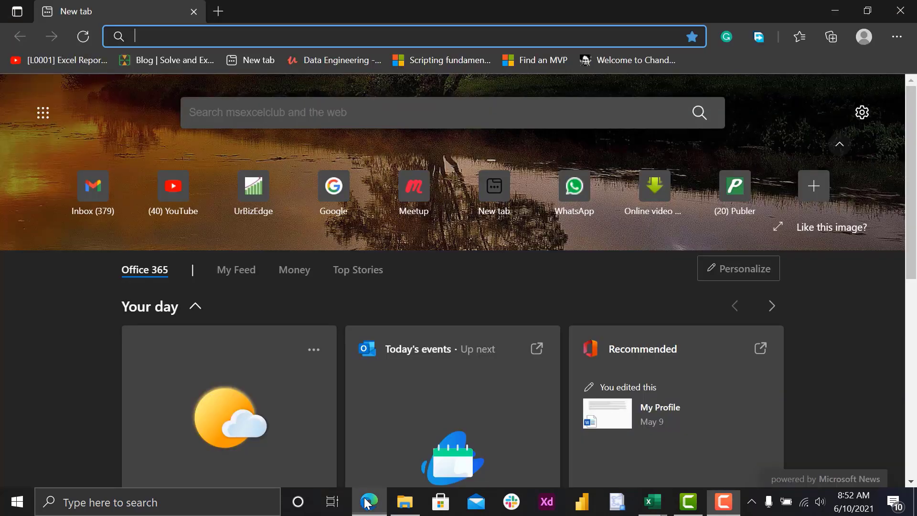
left_click(155, 37)
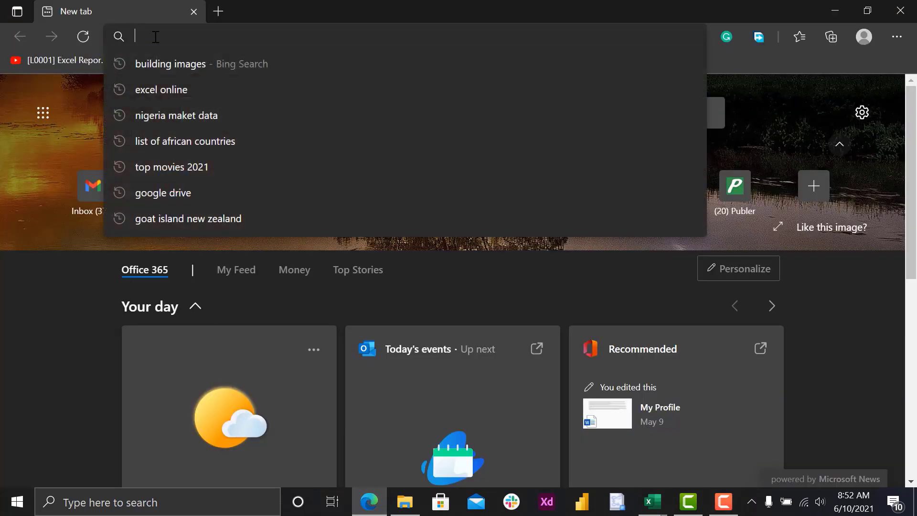
type("google.com")
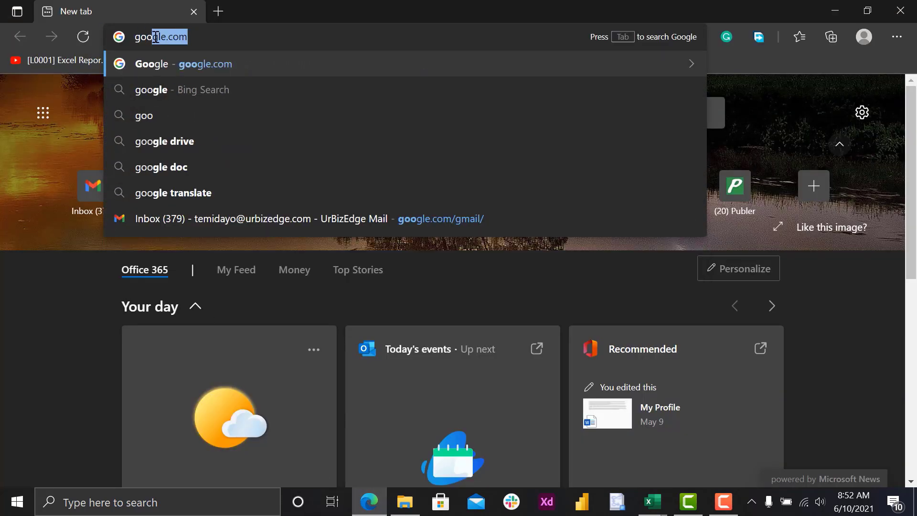
key("Return")
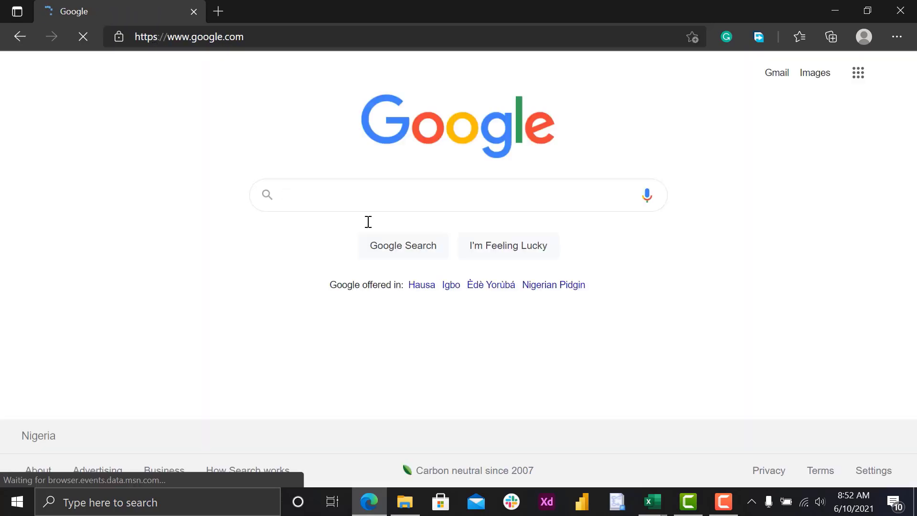
type("lis")
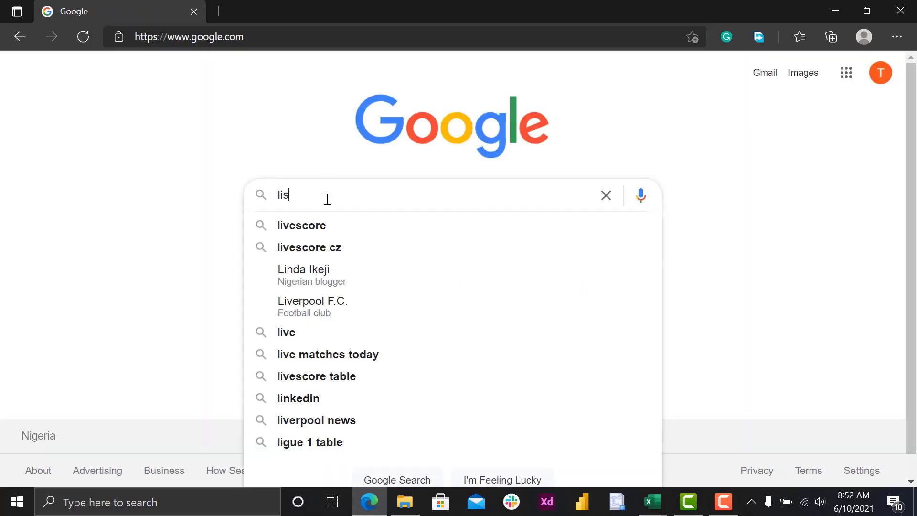
type("ts of ")
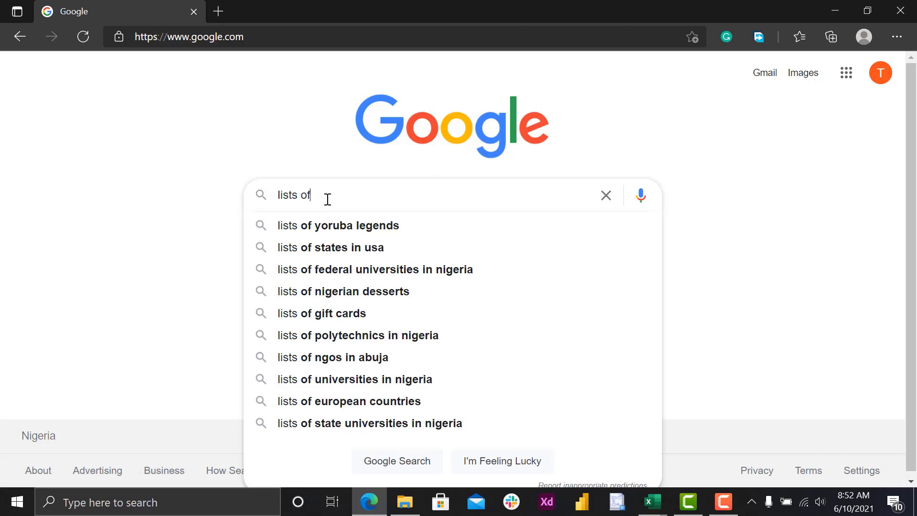
type("afr")
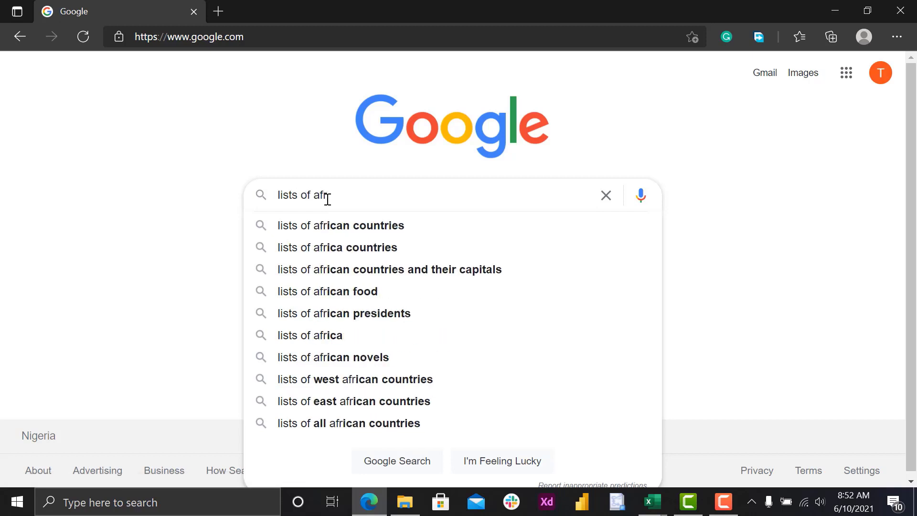
key("Down")
key("Return")
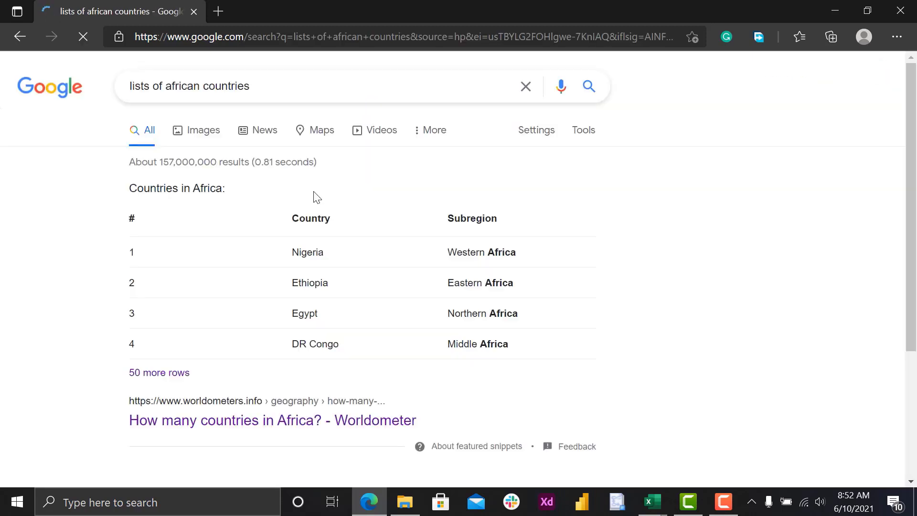
- Open the Worldometer result "How many countries in Africa?" and look through its table of countries
scroll(258, 226, "down", 5)
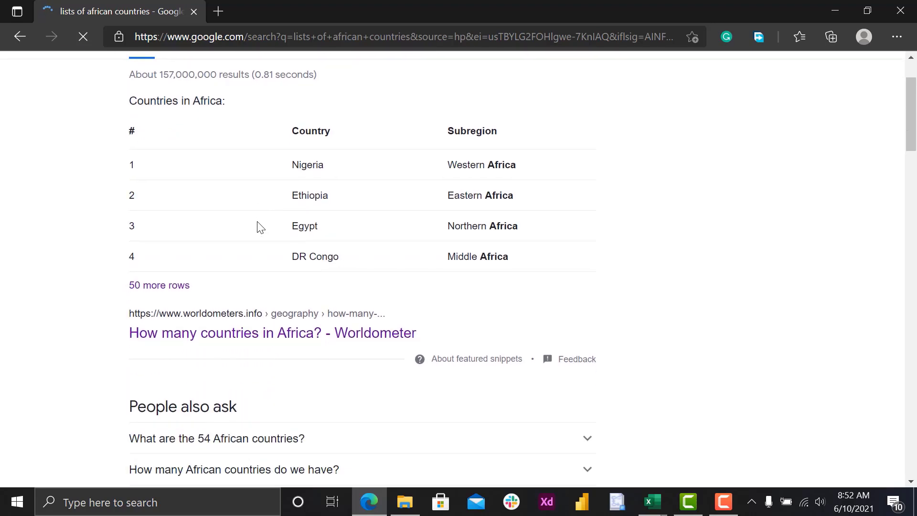
scroll(257, 226, "down", 6)
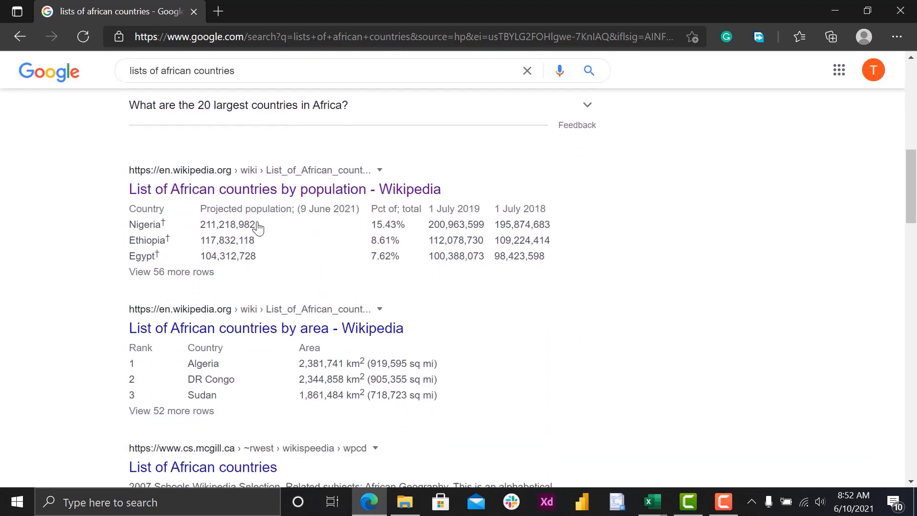
scroll(257, 226, "up", 8)
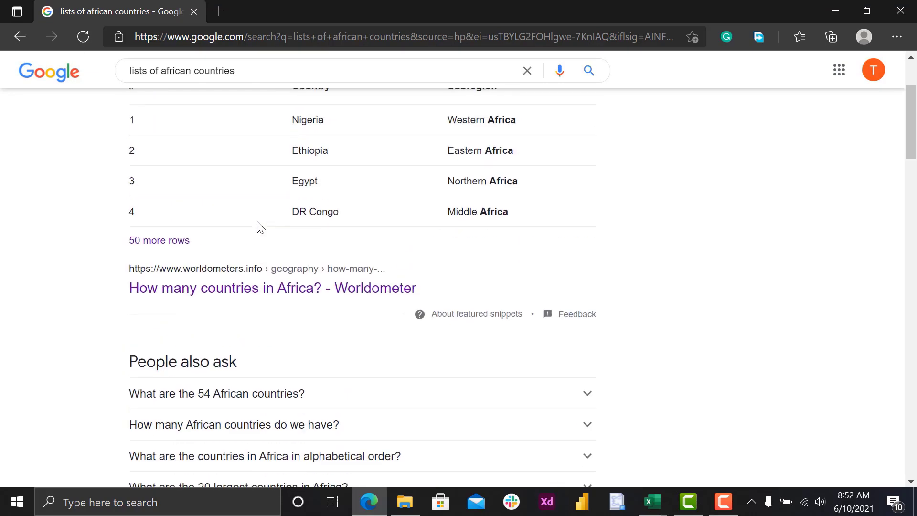
left_click(216, 296)
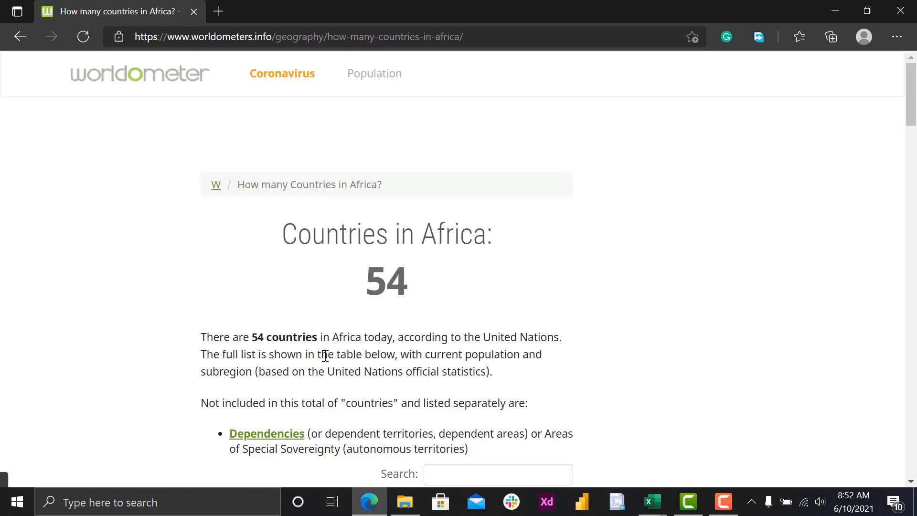
scroll(322, 355, "down", 1)
scroll(324, 358, "down", 7)
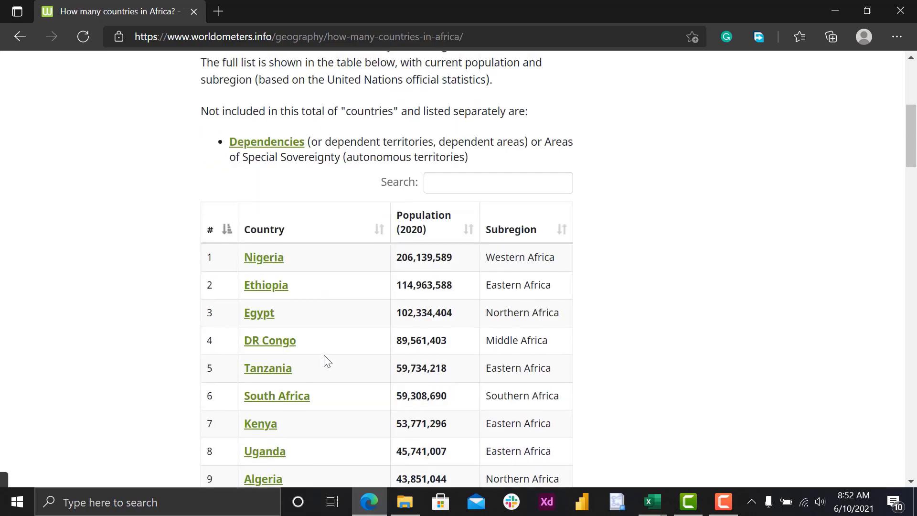
scroll(324, 356, "down", 20)
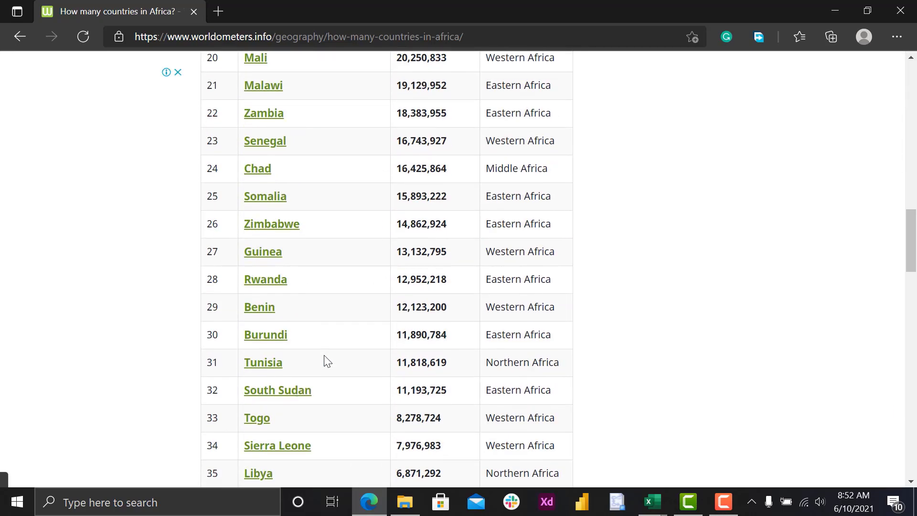
scroll(324, 354, "down", 3)
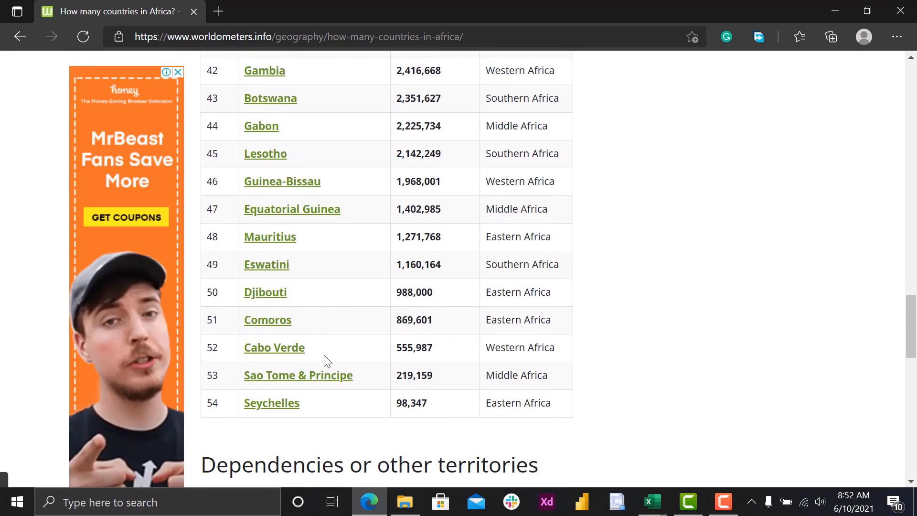
scroll(323, 354, "up", 20)
scroll(325, 360, "up", 5)
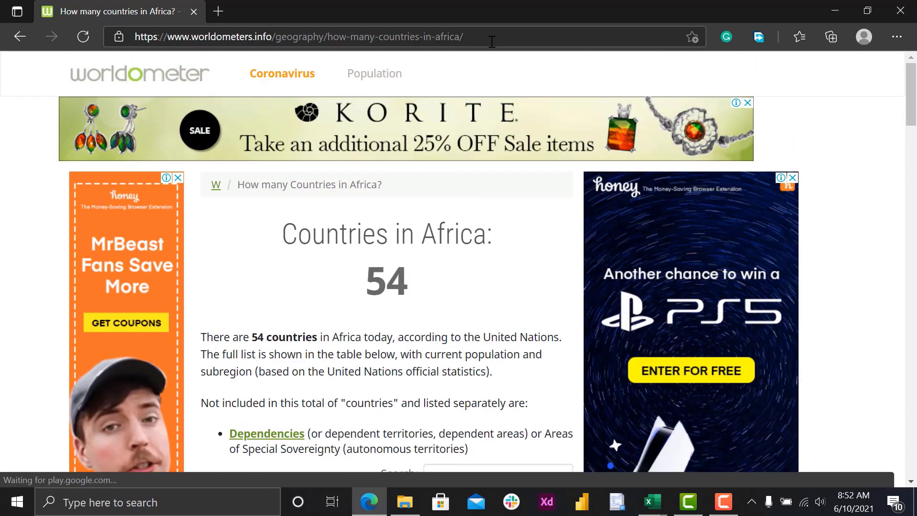
- Copy the Worldometer page's URL and switch back to the Book2 workbook in Excel
left_click(491, 37)
key("ctrl+c")
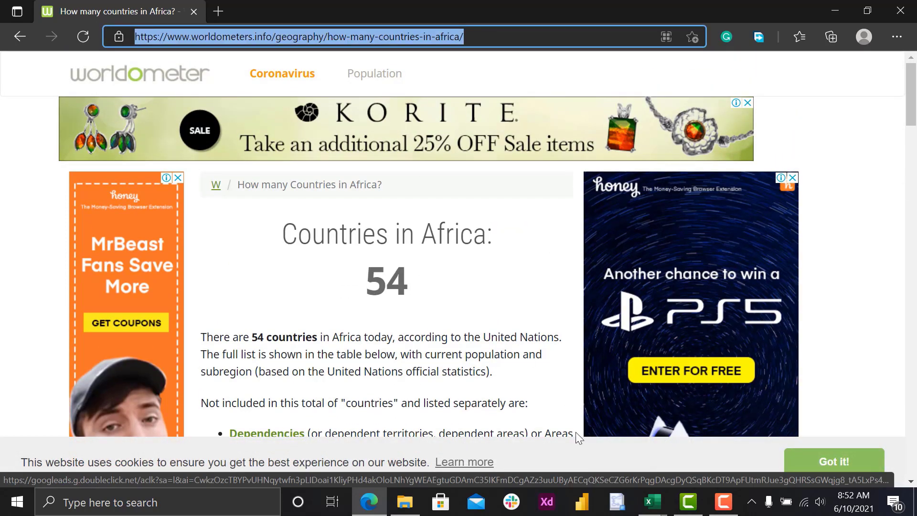
key("alt+Tab")
key("alt+Tab")
key("alt+Tab")
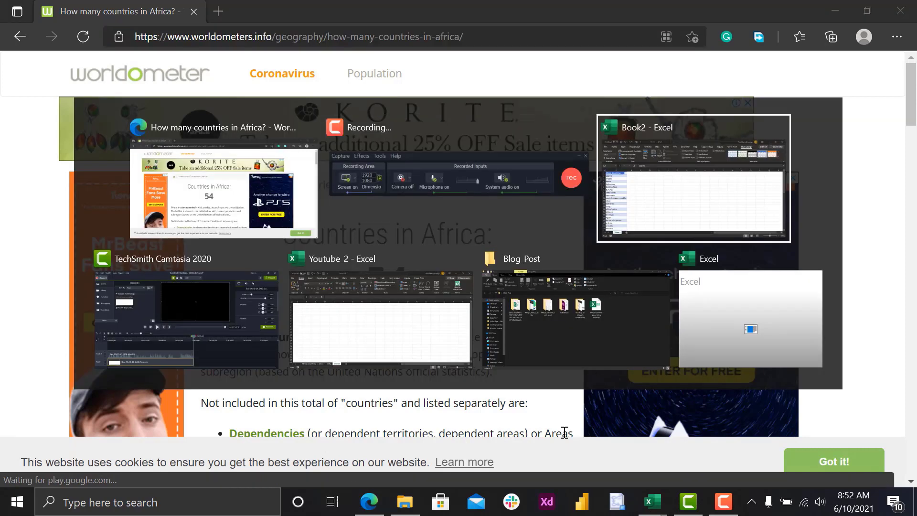
left_click(700, 225)
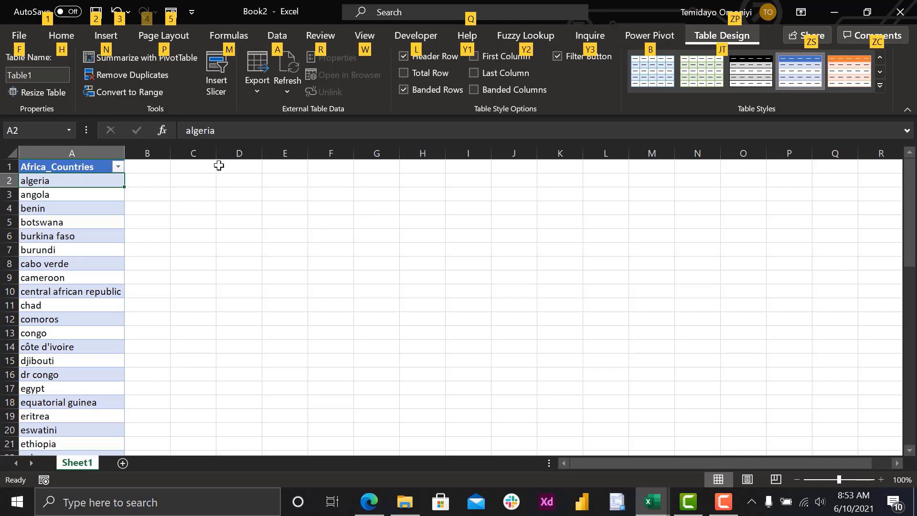
left_click(278, 37)
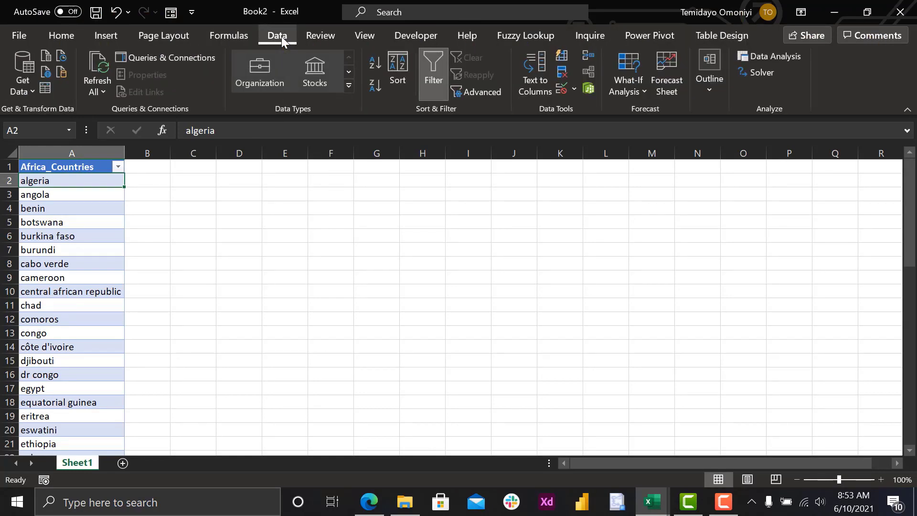
left_click(44, 78)
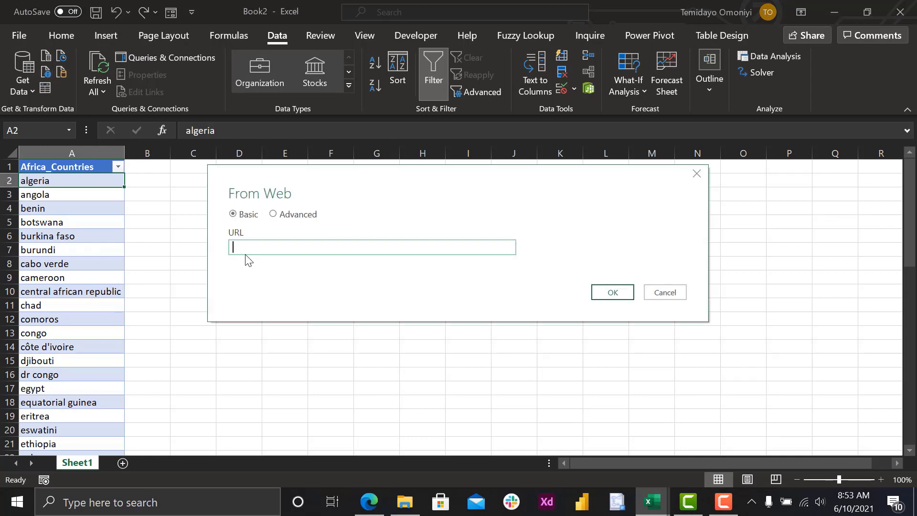
key("ctrl+v")
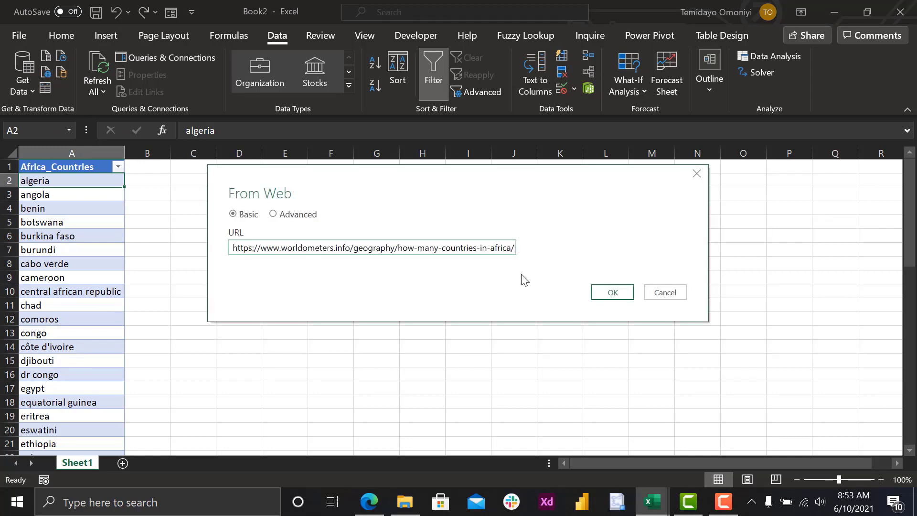
left_click(595, 291)
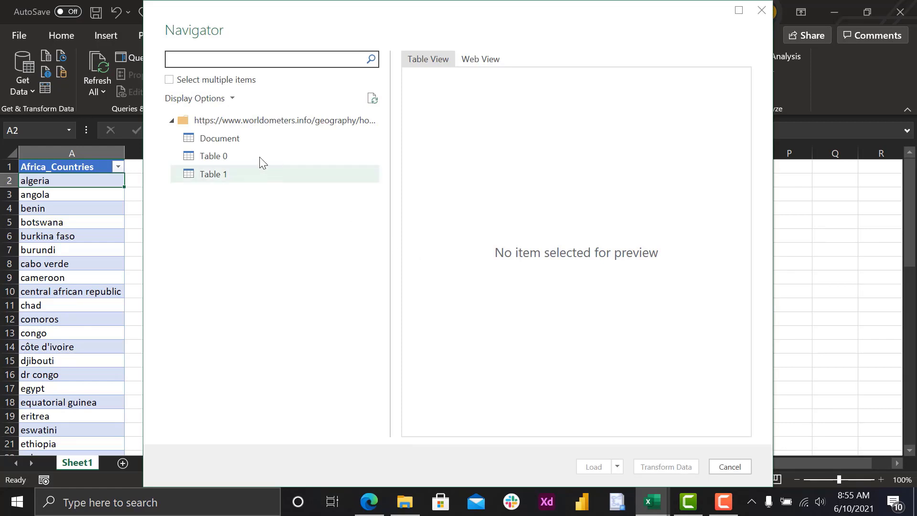
- Preview the Worldometer page's Document, Table 0 and Table 1, and open Table 0 for transformation in the Power Query Editor
left_click(229, 142)
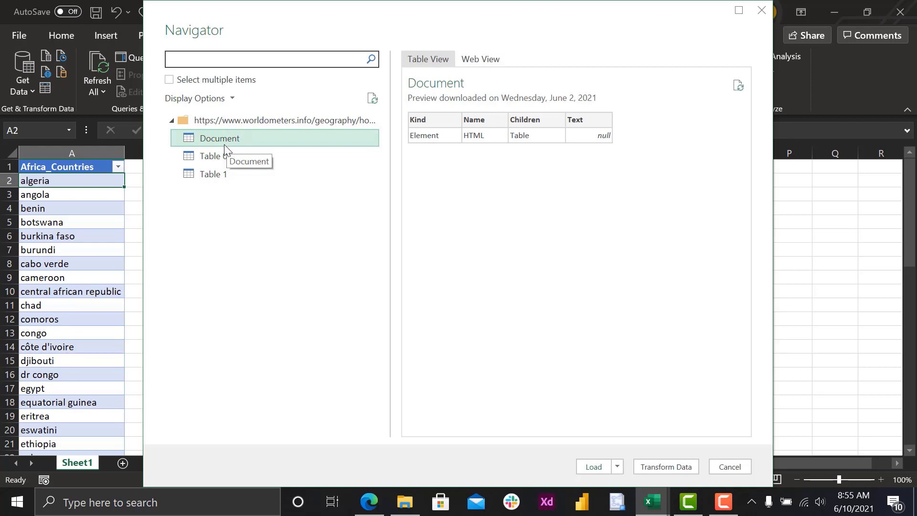
left_click(220, 160)
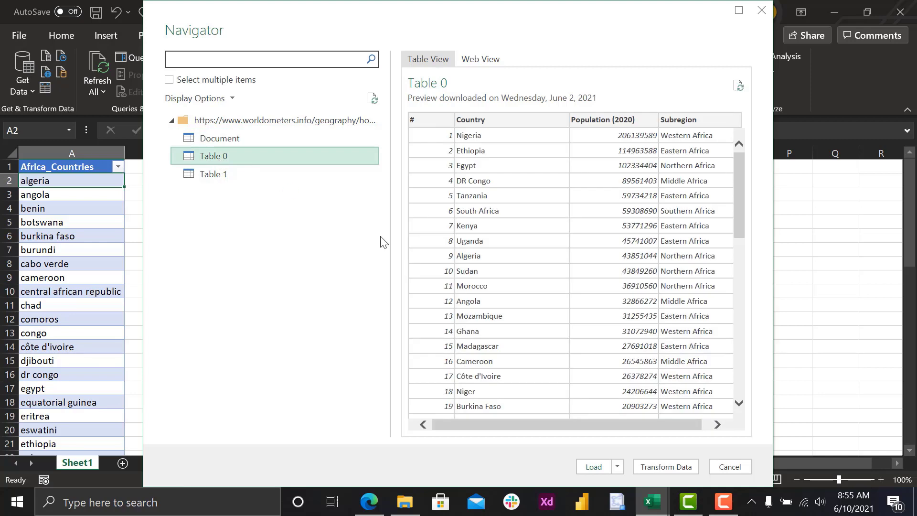
left_click_drag(735, 200, 721, 175)
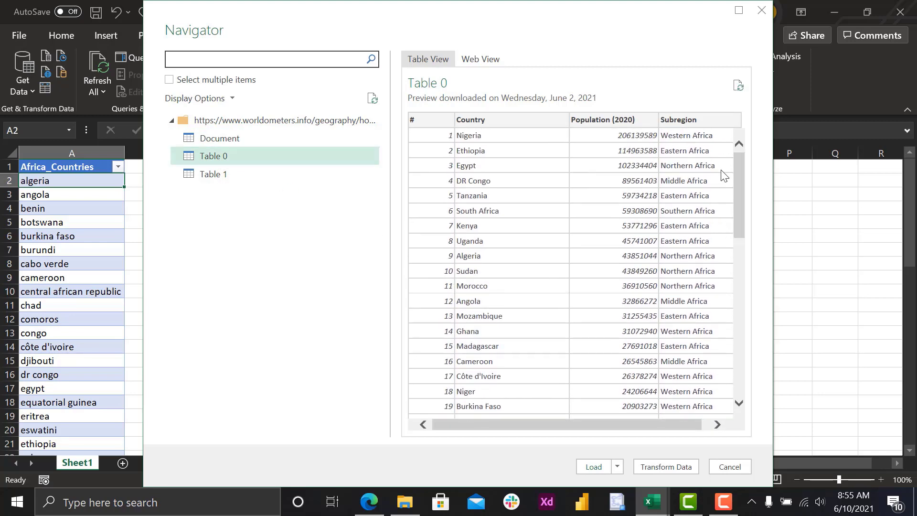
left_click(222, 178)
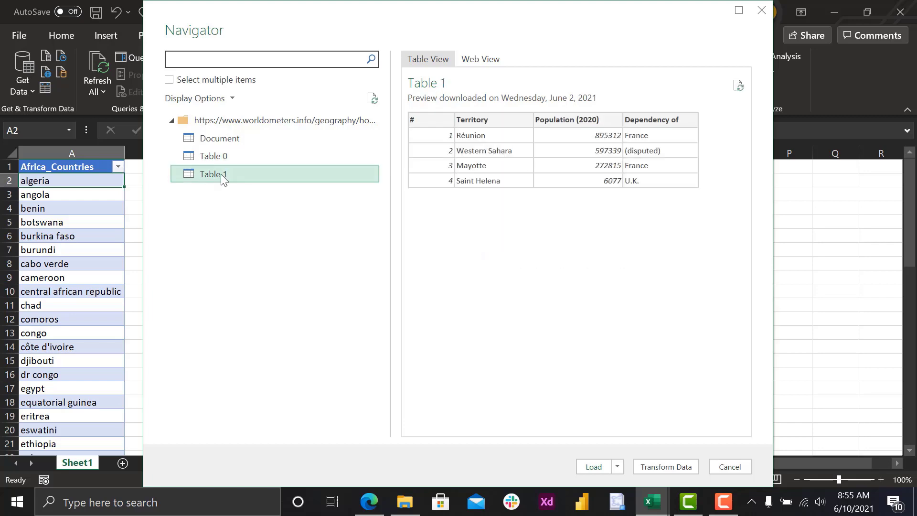
left_click(206, 156)
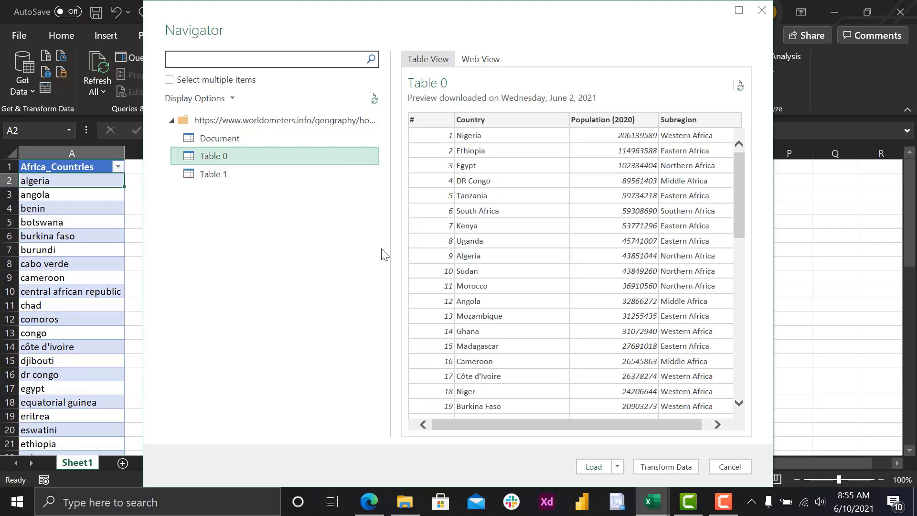
left_click(660, 468)
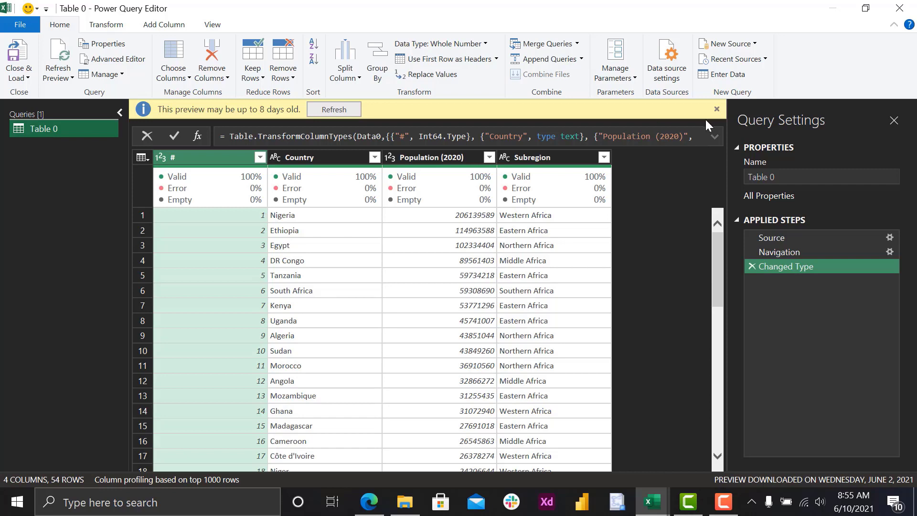
left_click(716, 110)
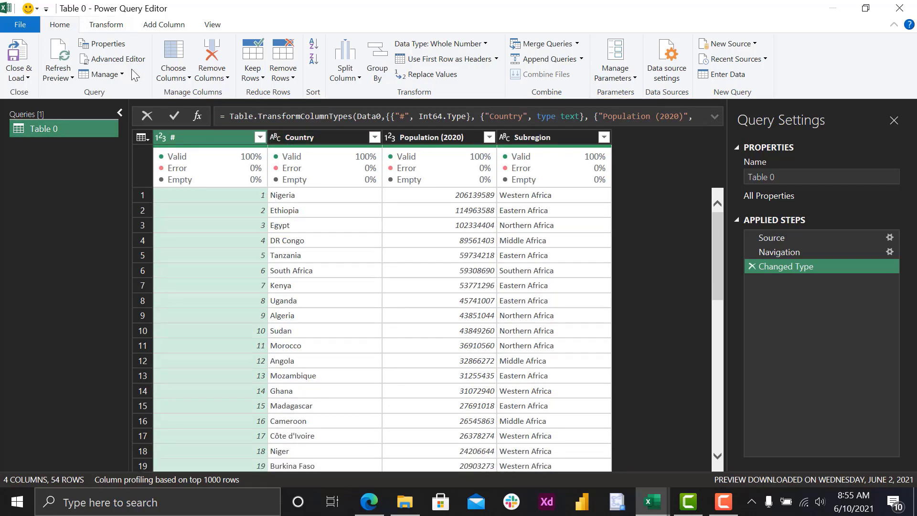
- Keep only the Country column in the Table 0 query
left_click(175, 75)
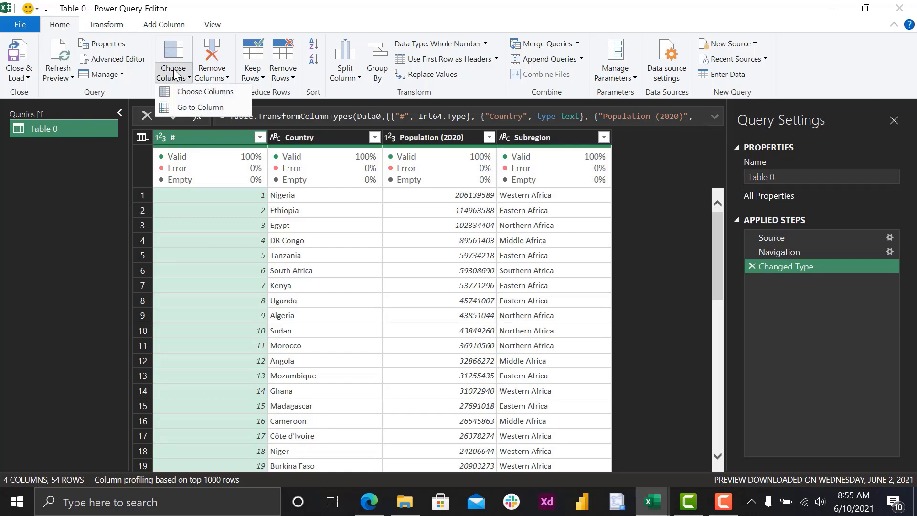
left_click(186, 94)
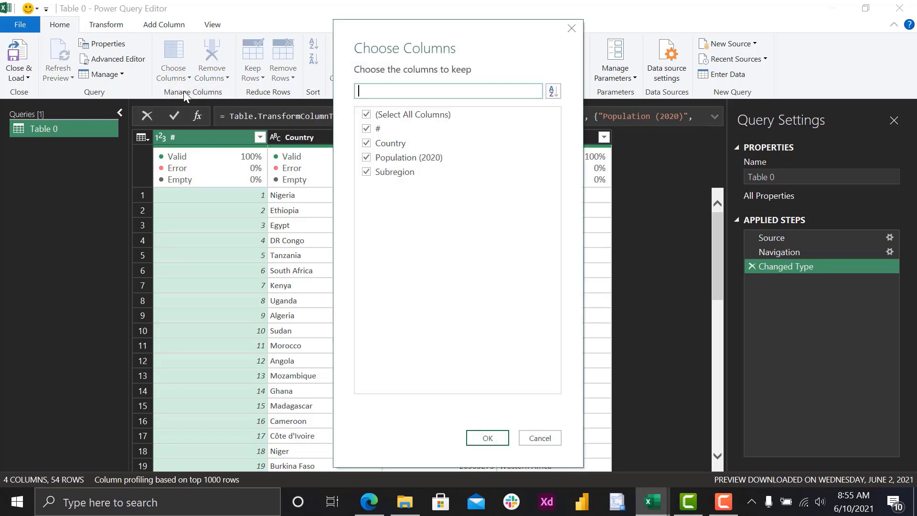
left_click(366, 115)
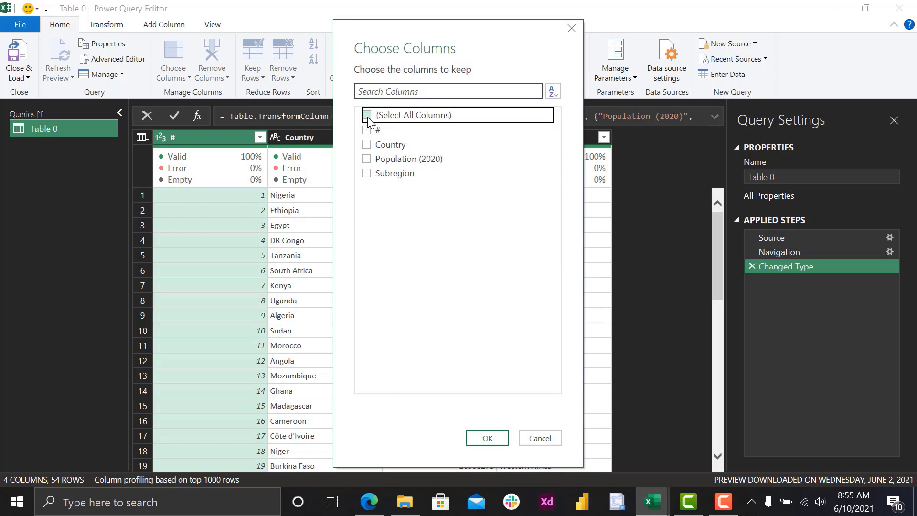
left_click(367, 145)
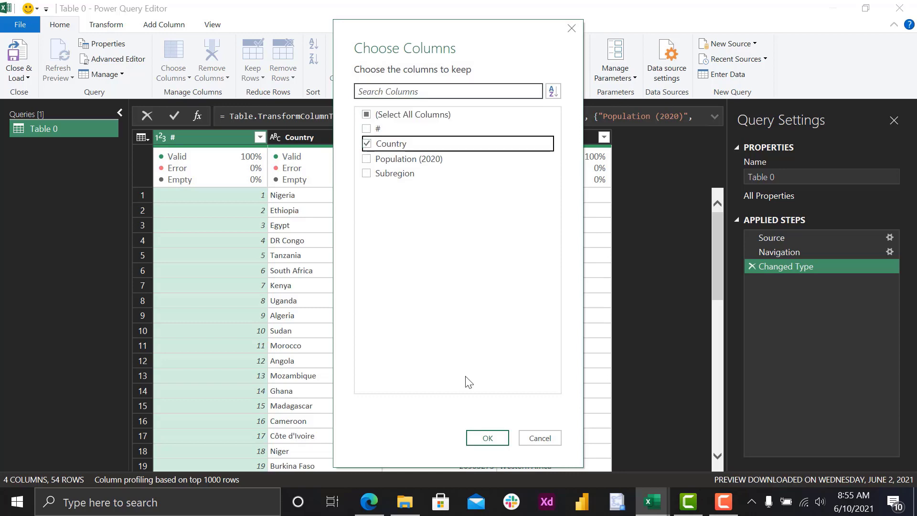
left_click(477, 437)
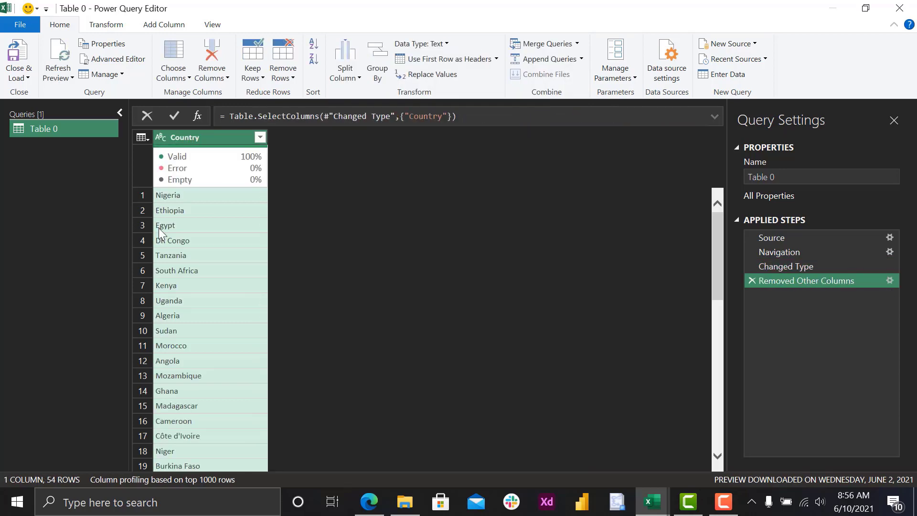
- Rename the query Country_List, load it into the workbook and look through the loaded country table
double_click(47, 125)
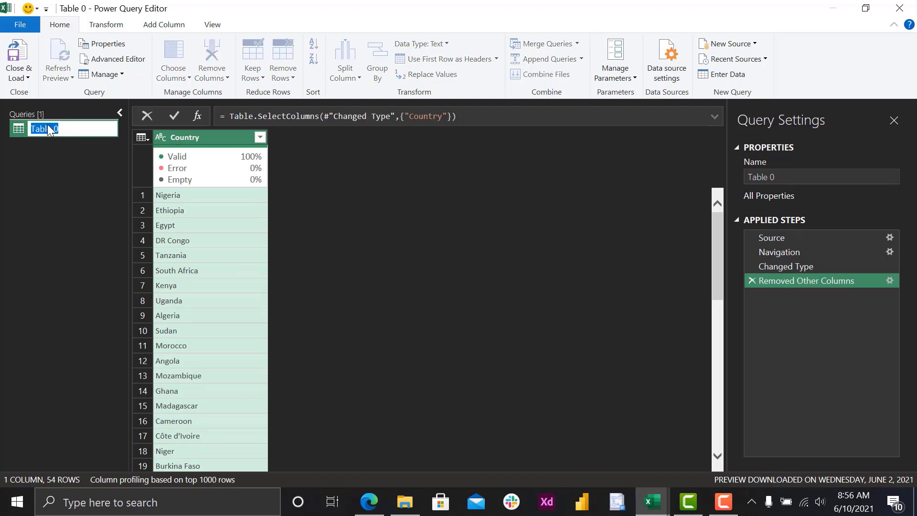
key("BackSpace")
type("Country_List")
key("Return")
left_click(13, 52)
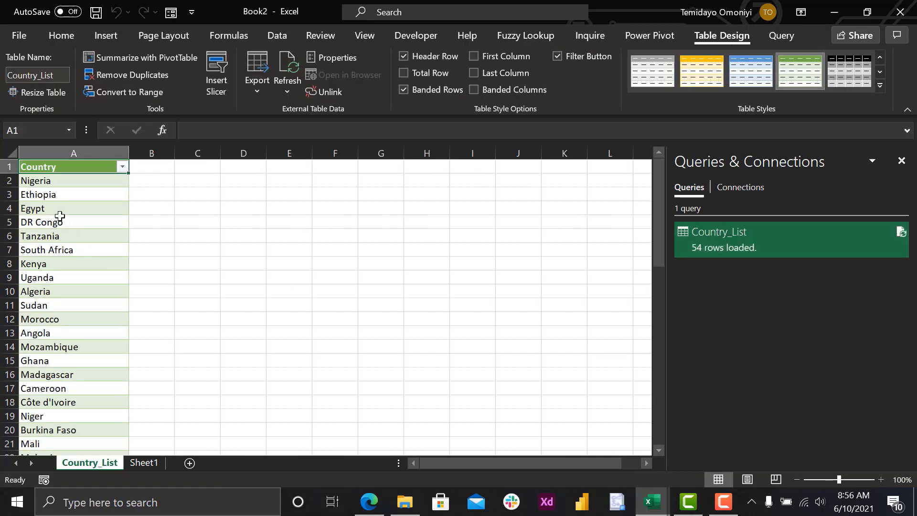
scroll(71, 221, "down", 13)
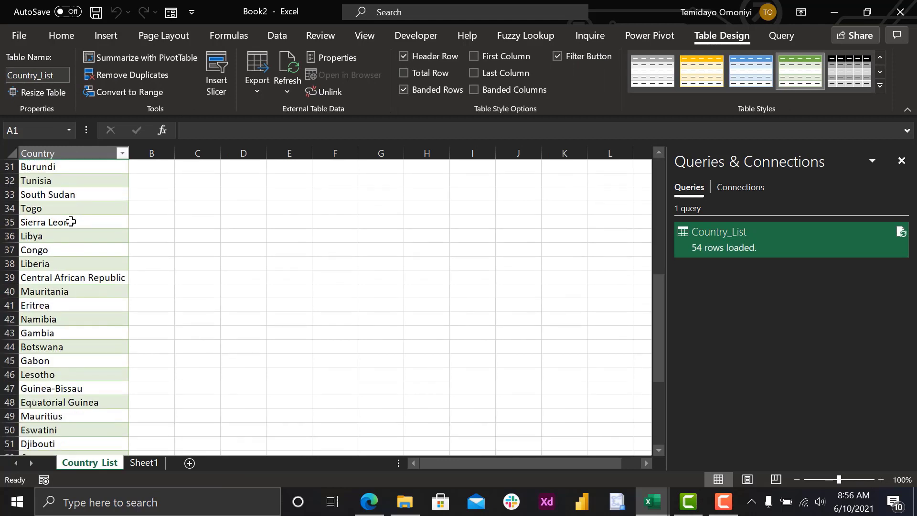
scroll(71, 221, "up", 13)
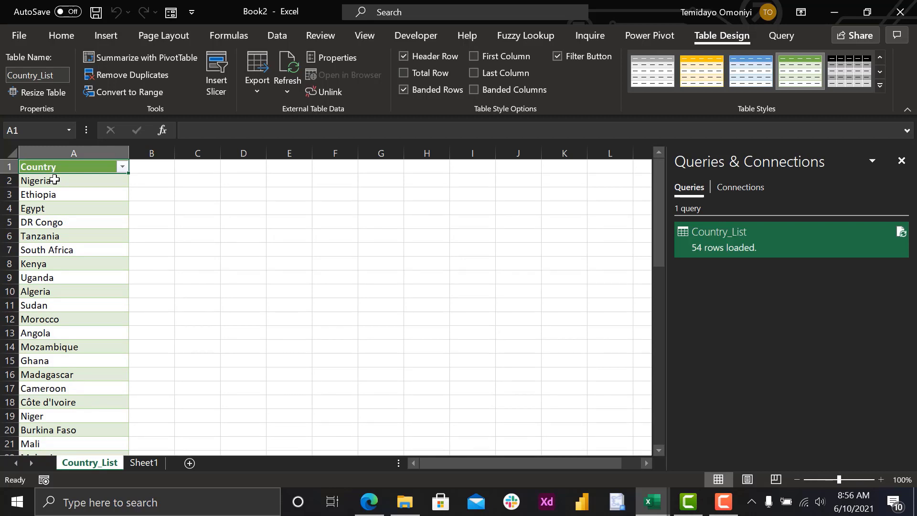
- Enter =SORT(Country_List[Country]) in cell D2 to list the countries alphabetically
left_click(237, 180)
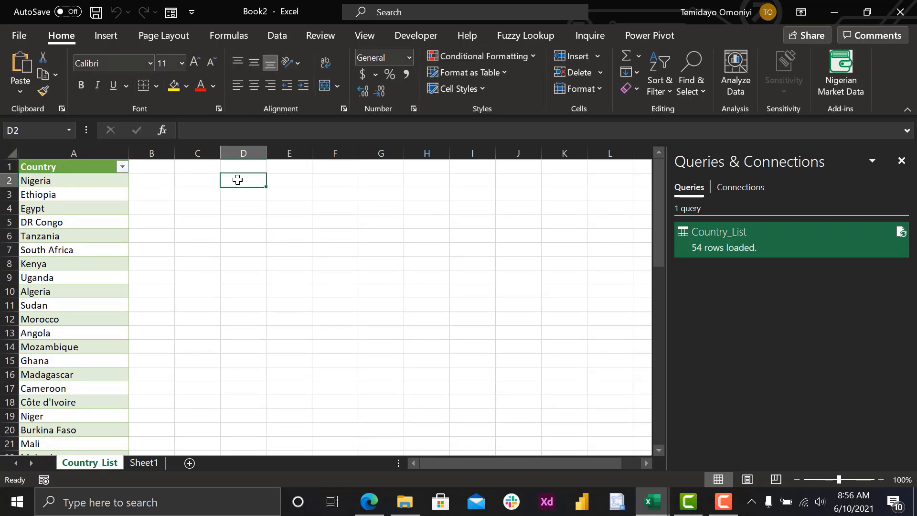
type("=sort")
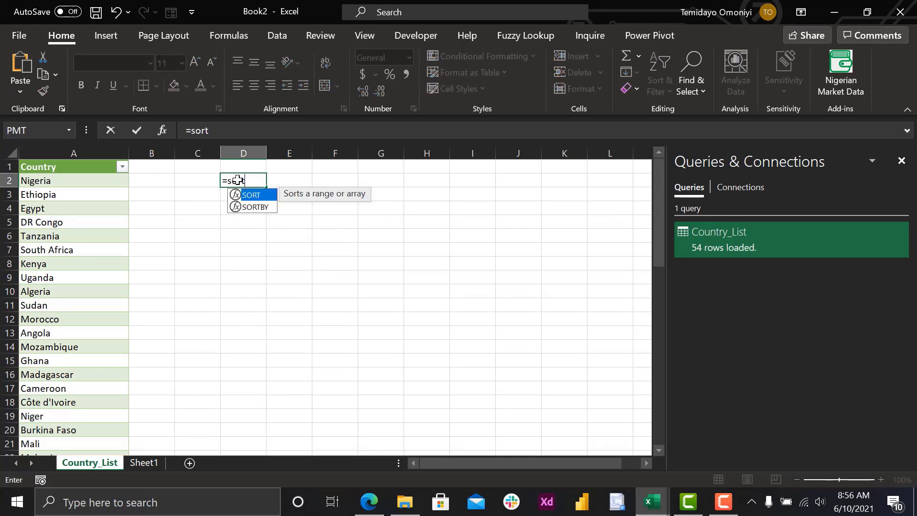
key("Tab")
left_click(96, 179)
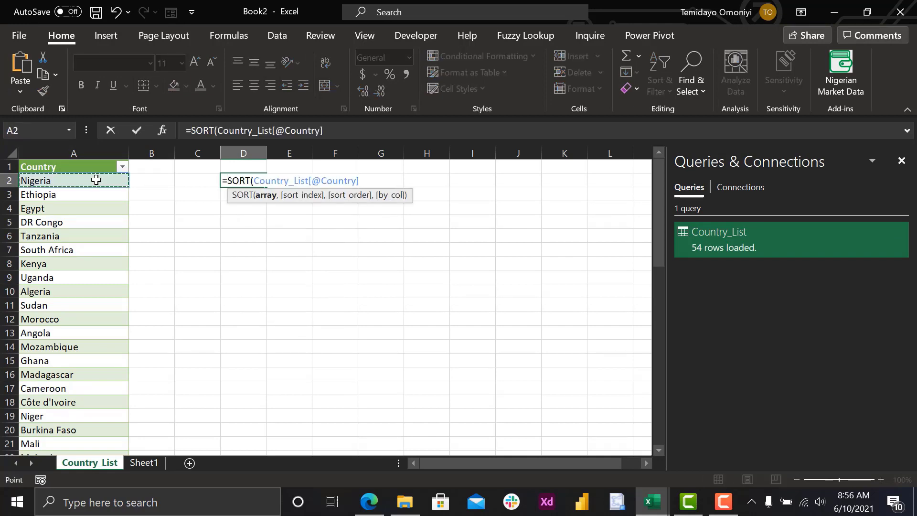
key("ctrl+shift+Down")
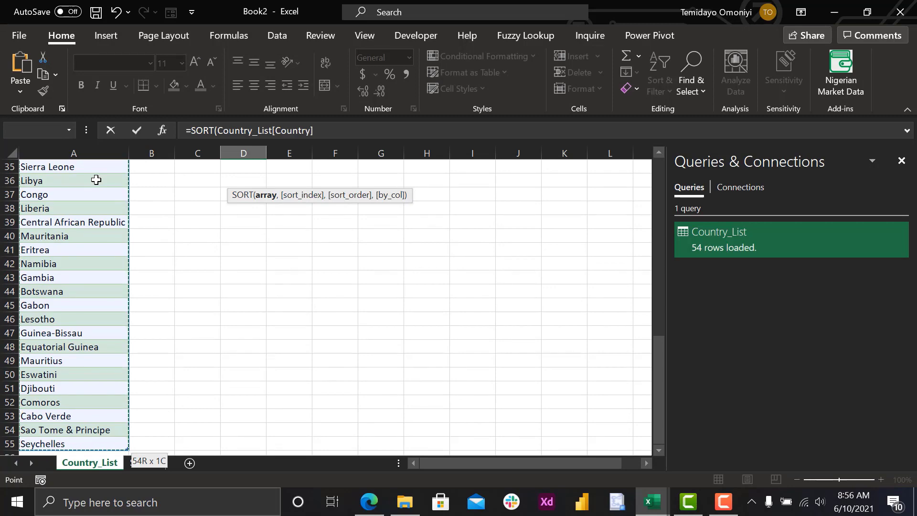
type(")")
key("Return")
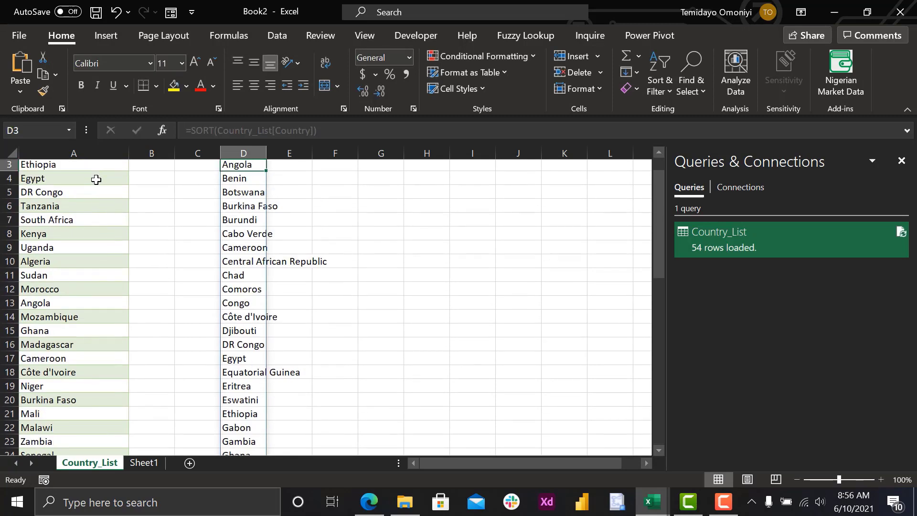
scroll(224, 208, "up", 1)
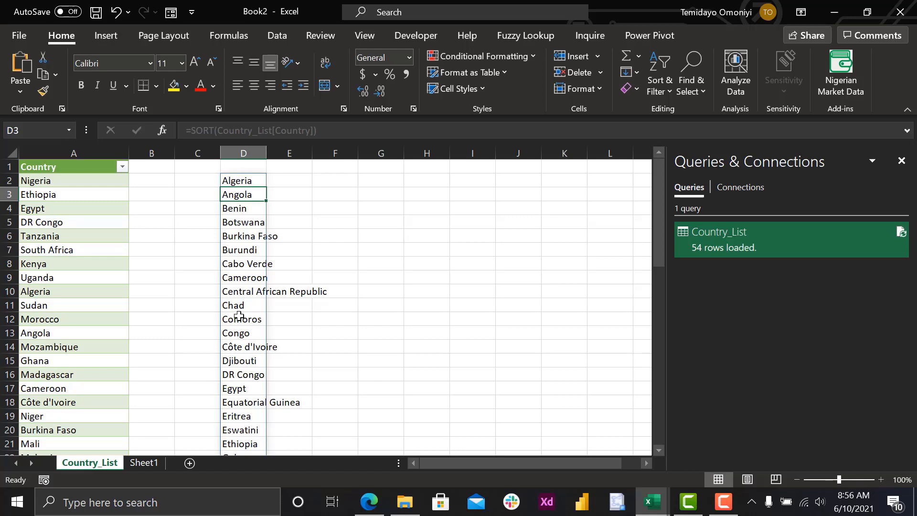
- Copy the whole sorted country list from D2 down and paste it as values starting at F2
left_click(235, 180)
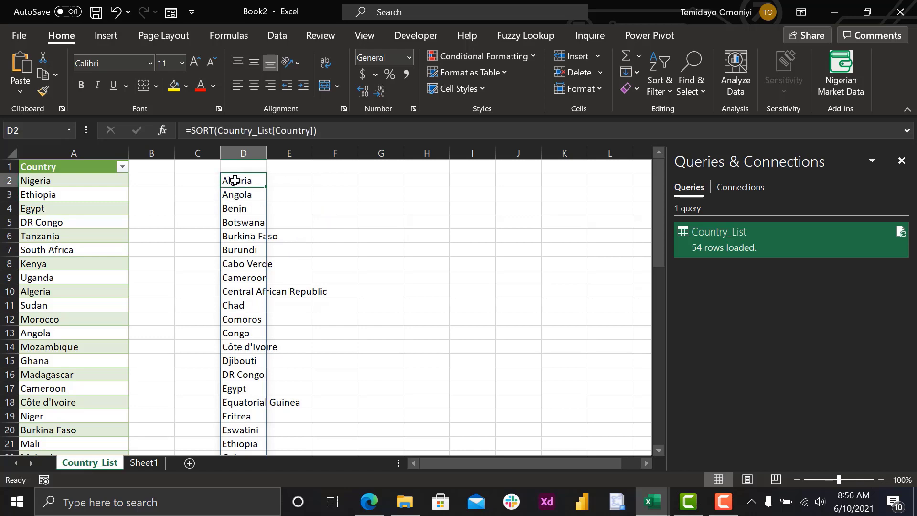
left_click(334, 179)
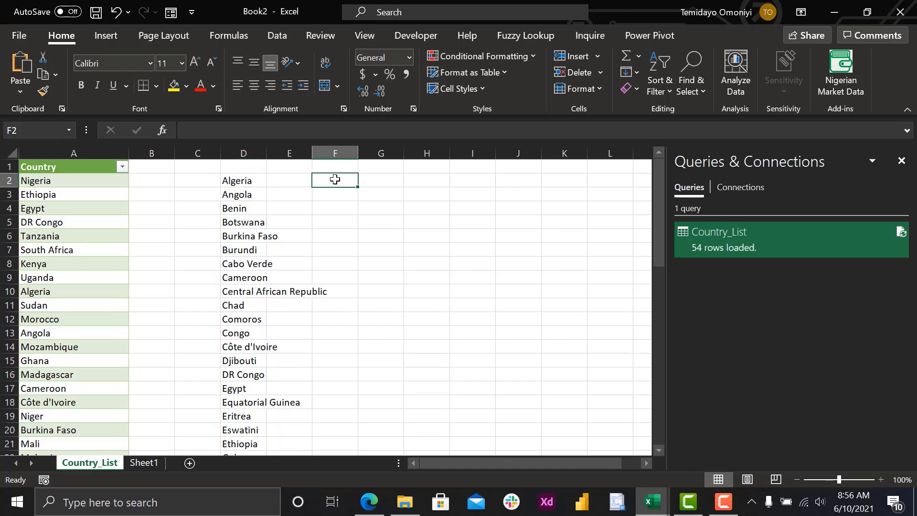
left_click(233, 181)
key("ctrl+shift+Down")
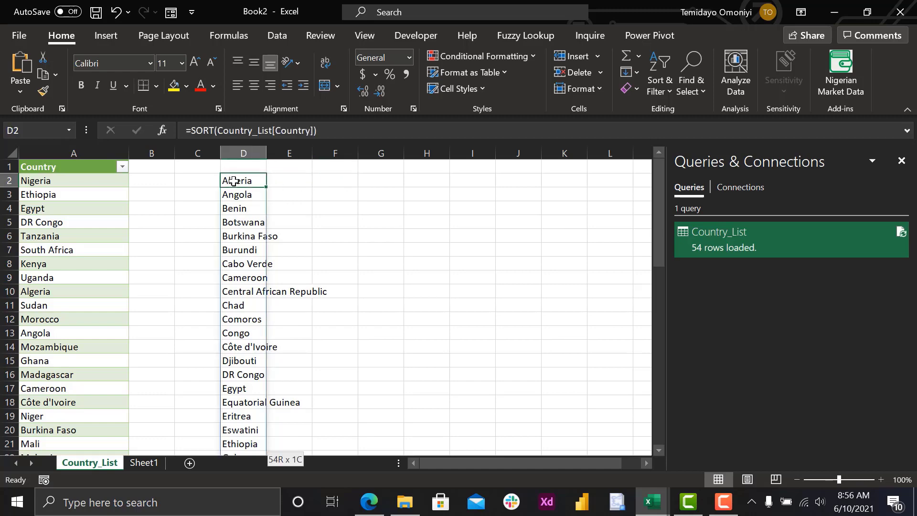
key("ctrl+c")
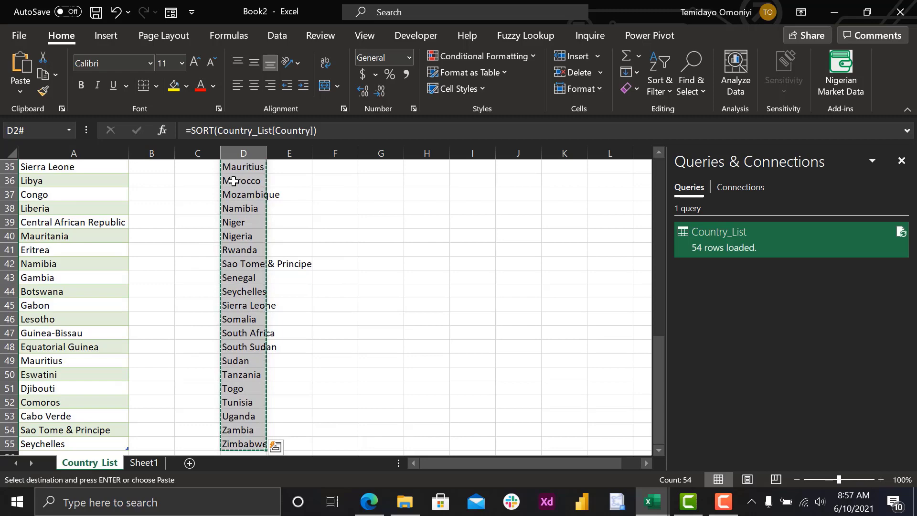
scroll(424, 260, "up", 11)
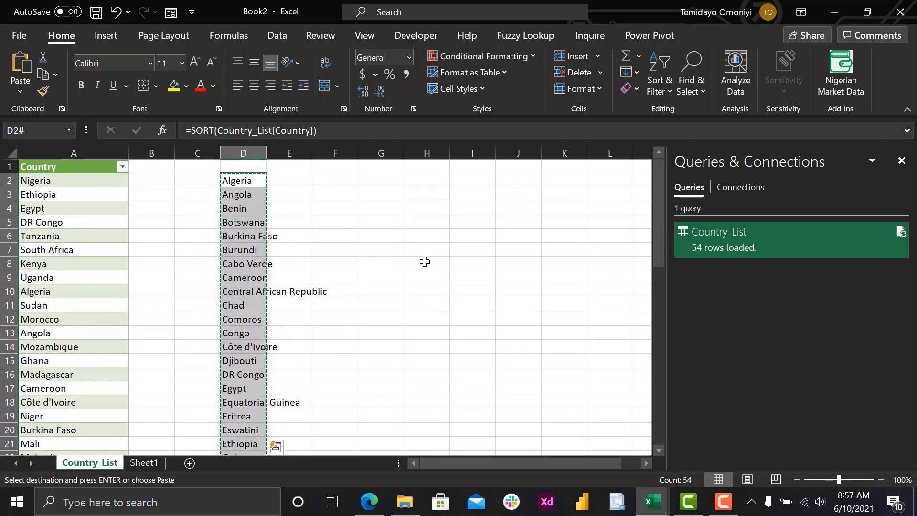
left_click(347, 180)
right_click(346, 180)
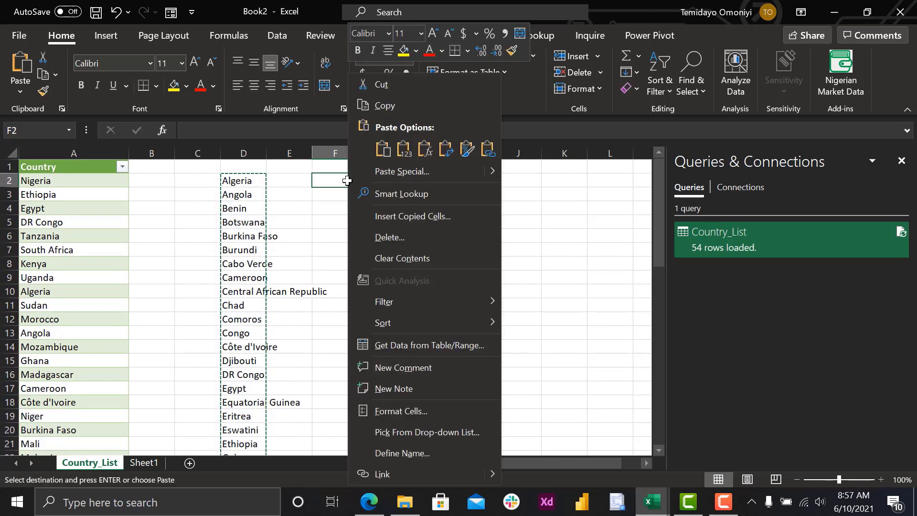
left_click(401, 151)
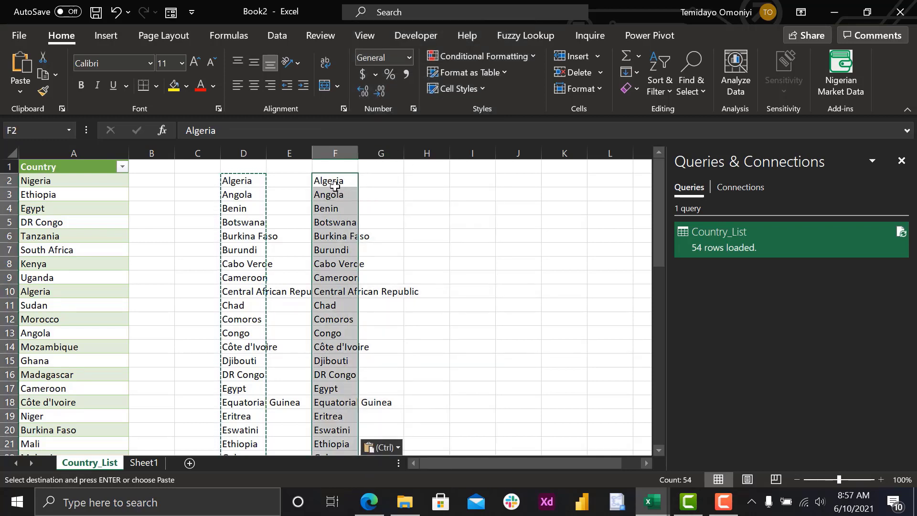
key("Escape")
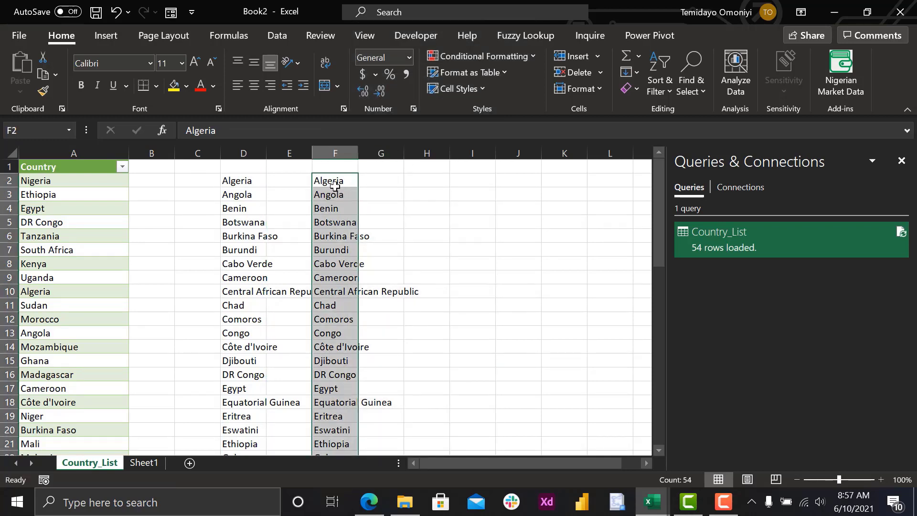
- Review the custom lists in the advanced Excel options with $F$2:$F$55 as the import range, and close without importing
left_click(11, 41)
left_click(26, 443)
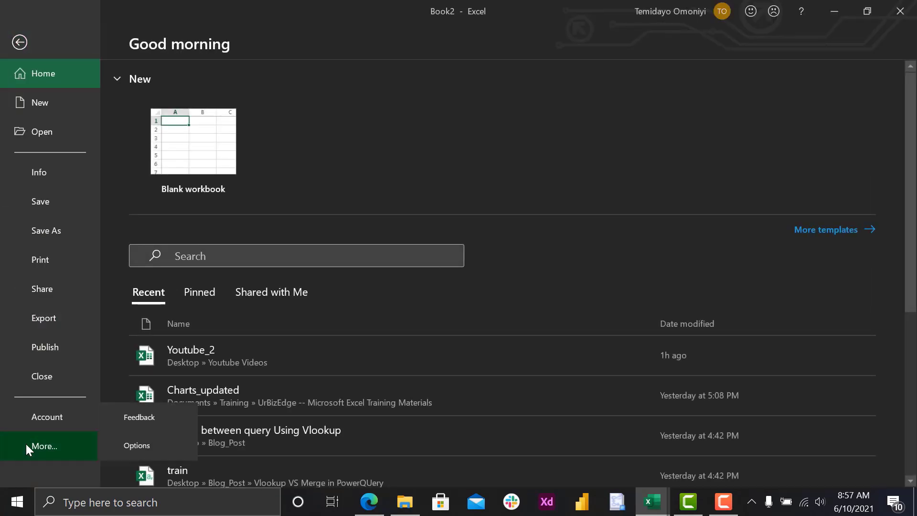
left_click(130, 442)
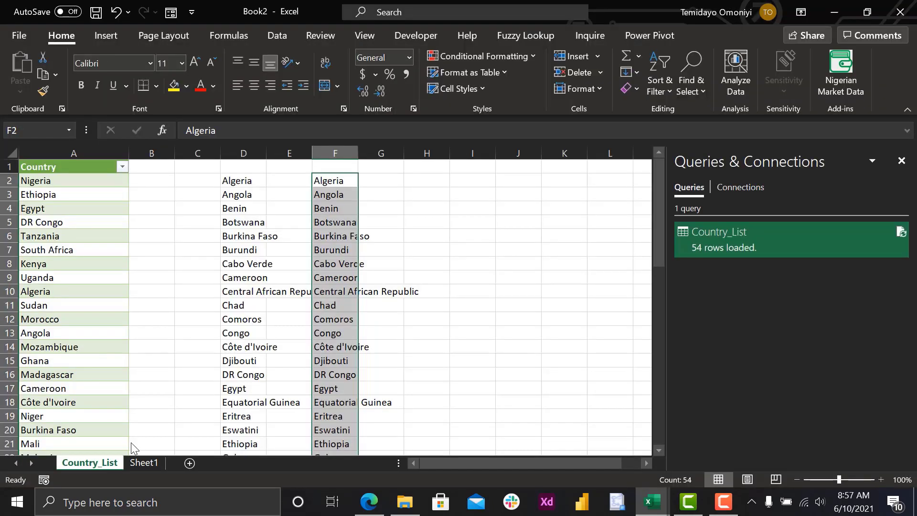
left_click(192, 176)
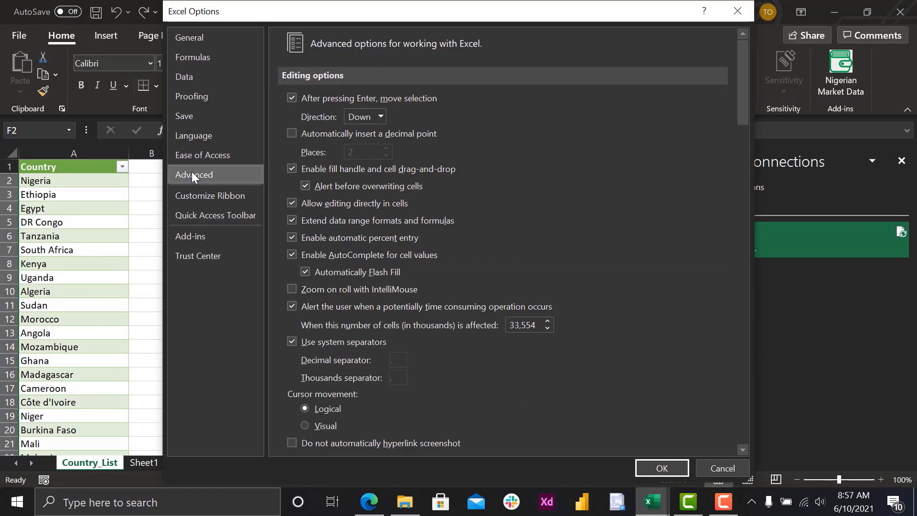
left_click_drag(740, 95, 732, 395)
left_click(525, 399)
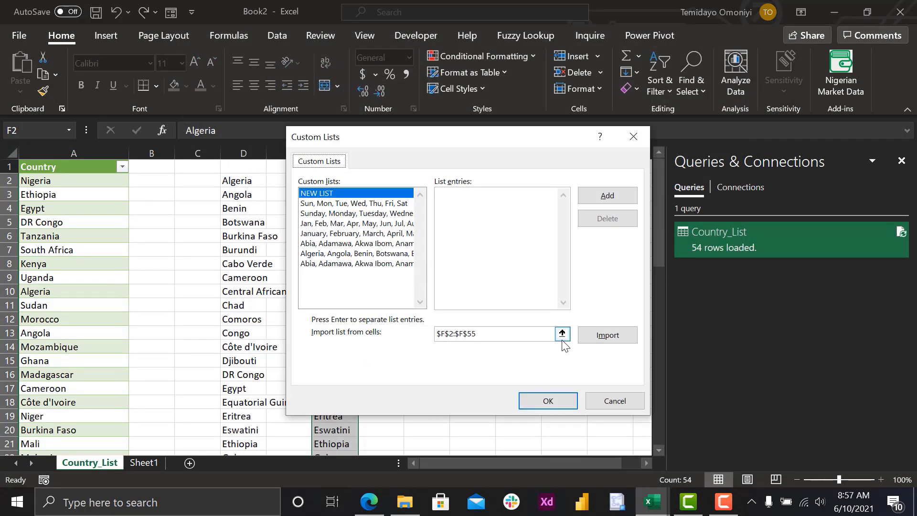
left_click(562, 334)
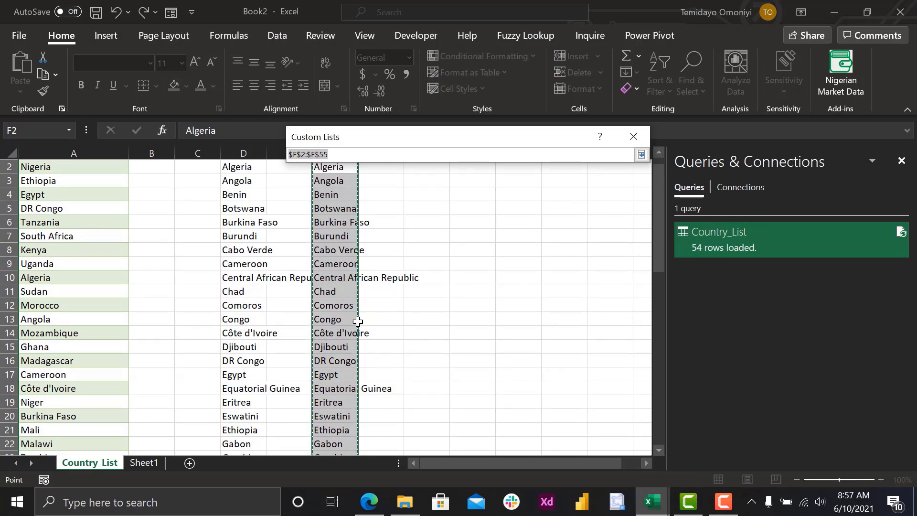
left_click(642, 154)
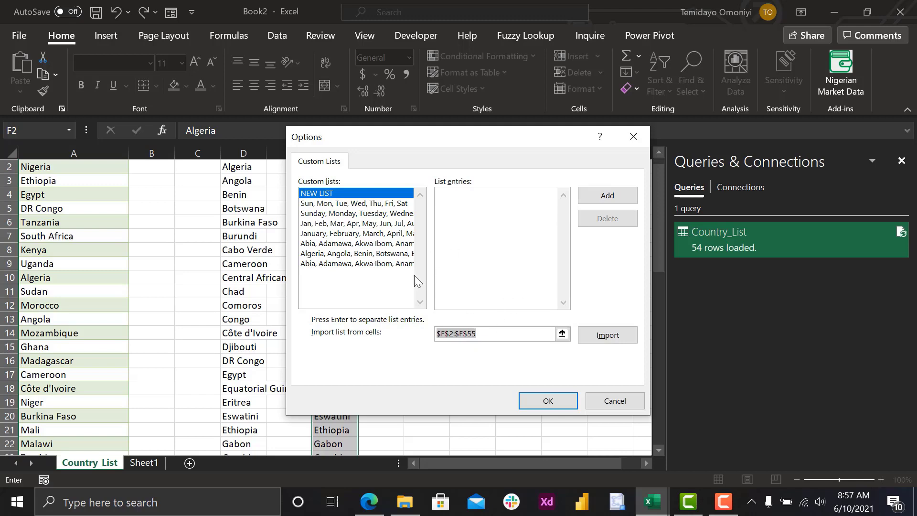
left_click(601, 403)
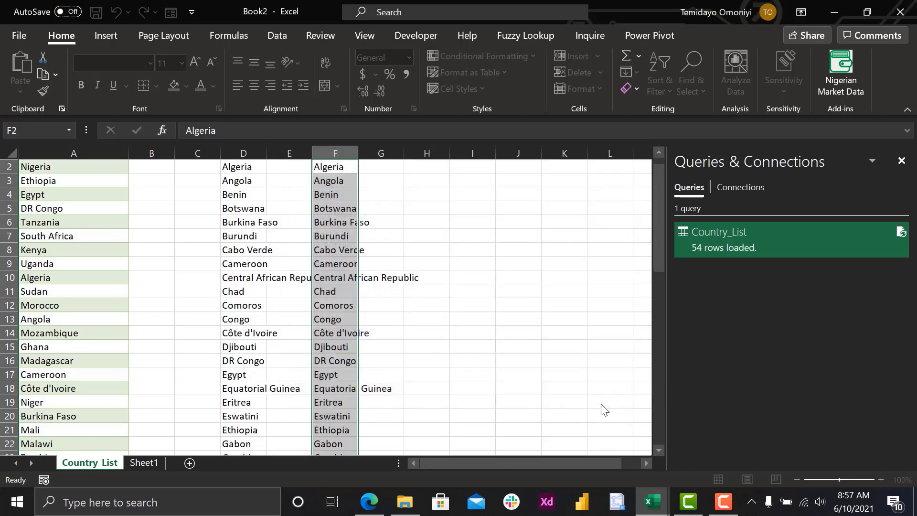
left_click(701, 461)
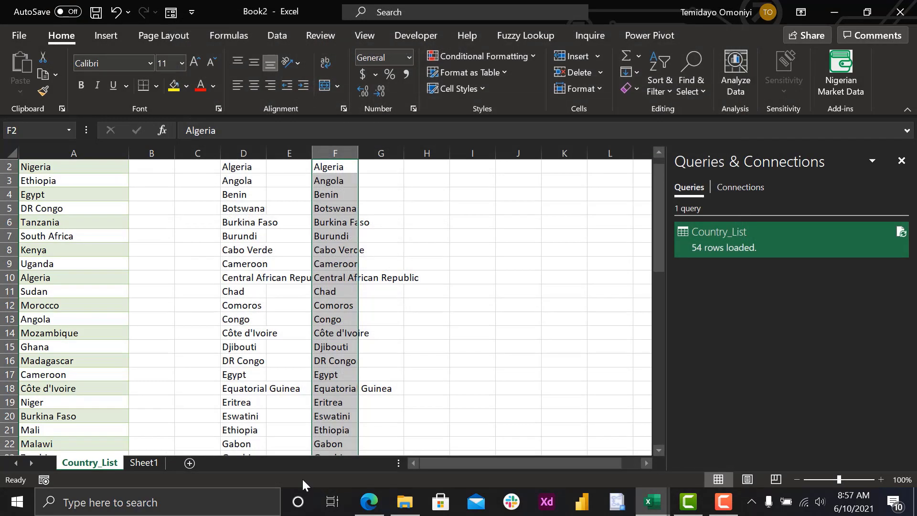
- Rename Sheet1 as Africa_Analysis
left_click(143, 463)
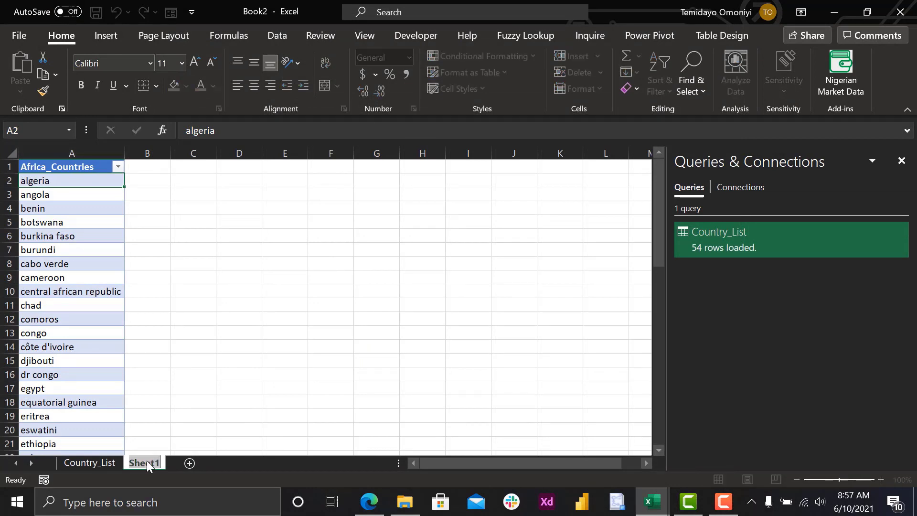
double_click(146, 462)
type("Africa_Analysis")
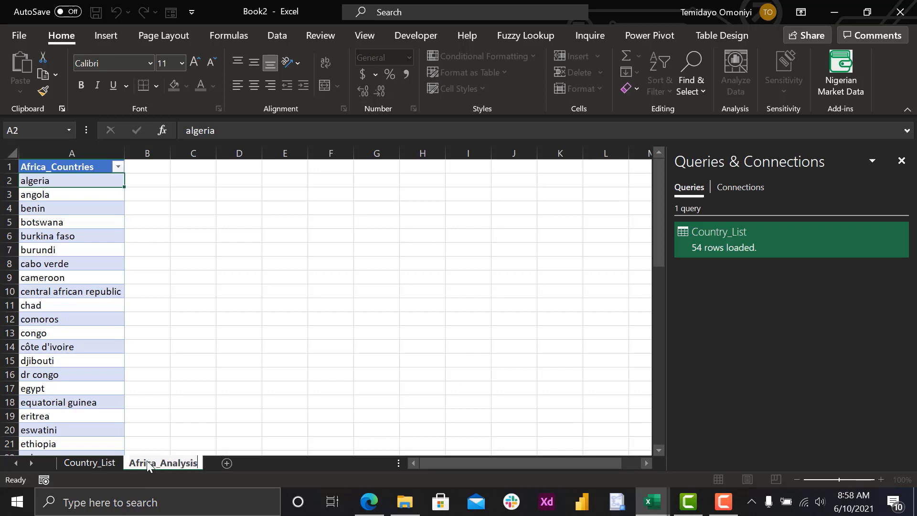
key("Return")
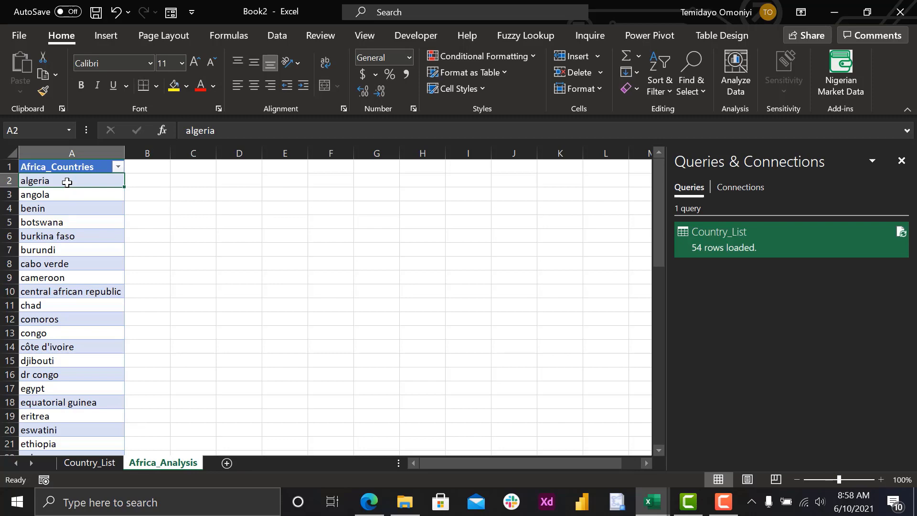
- Convert all entries in the Africa_Countries column, from algeria to zimbabwe, to the Geography data type
key("ctrl+shift+Down")
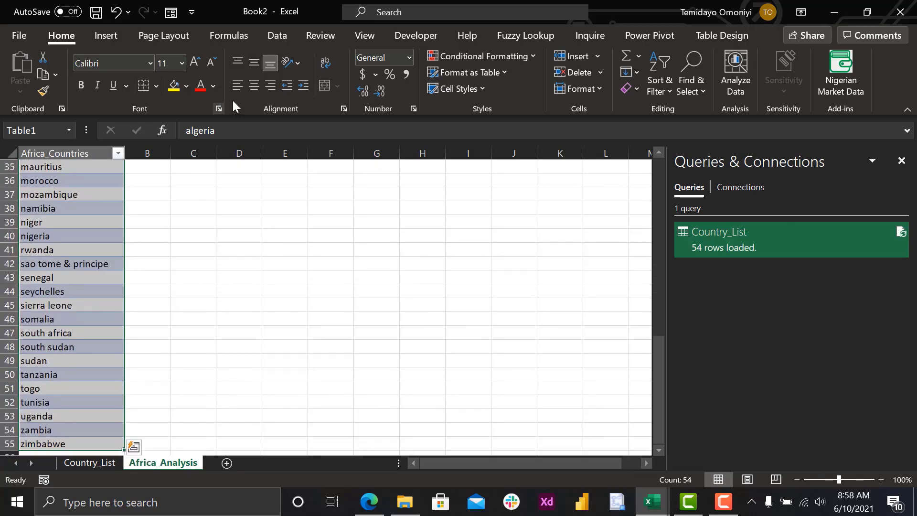
left_click(270, 29)
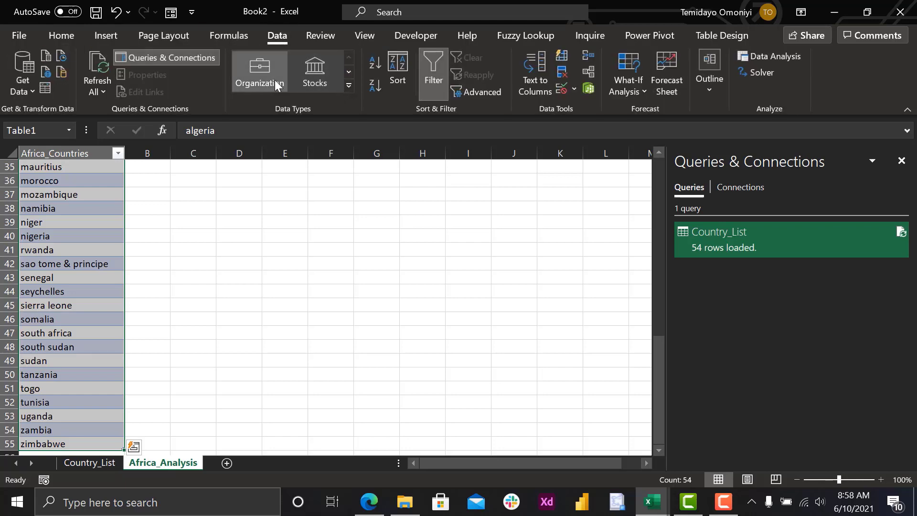
left_click(349, 86)
left_click(260, 128)
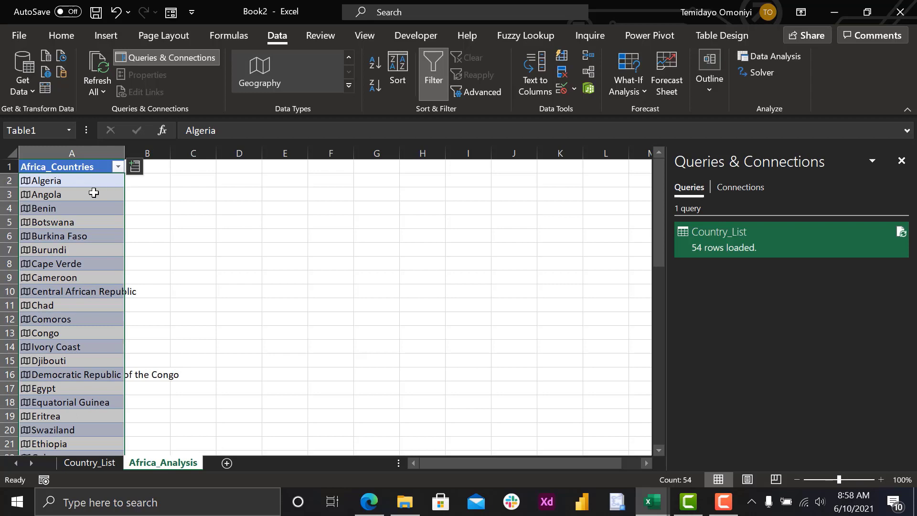
- Extract the Population field into a new column of the Africa_Countries table and autofit its width
left_click(134, 167)
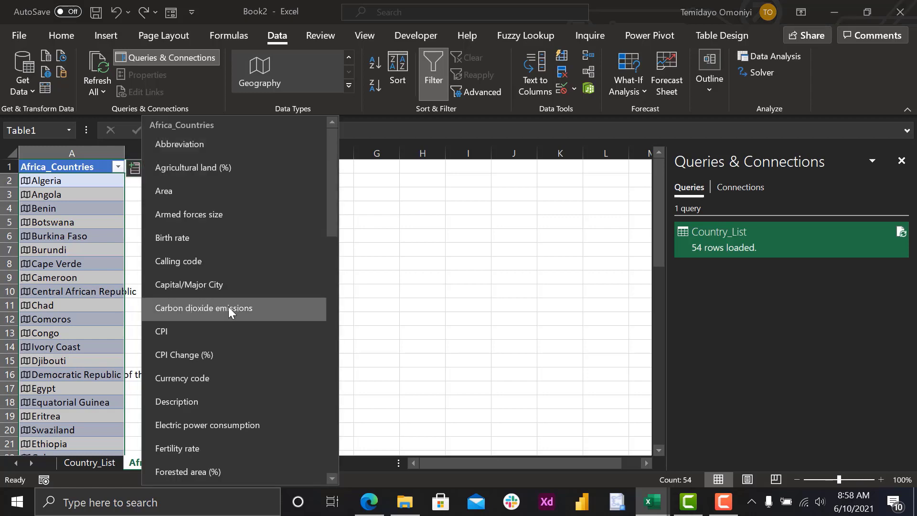
scroll(225, 307, "down", 6)
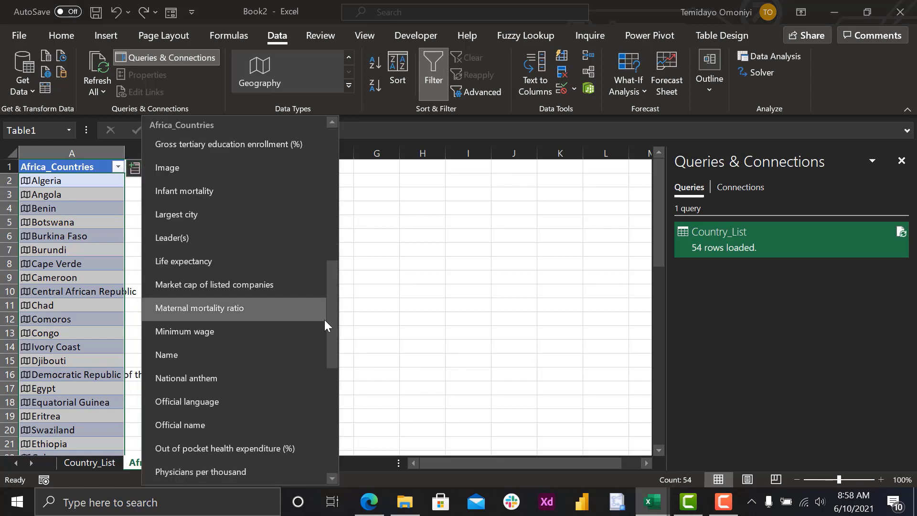
left_click_drag(328, 322, 325, 347)
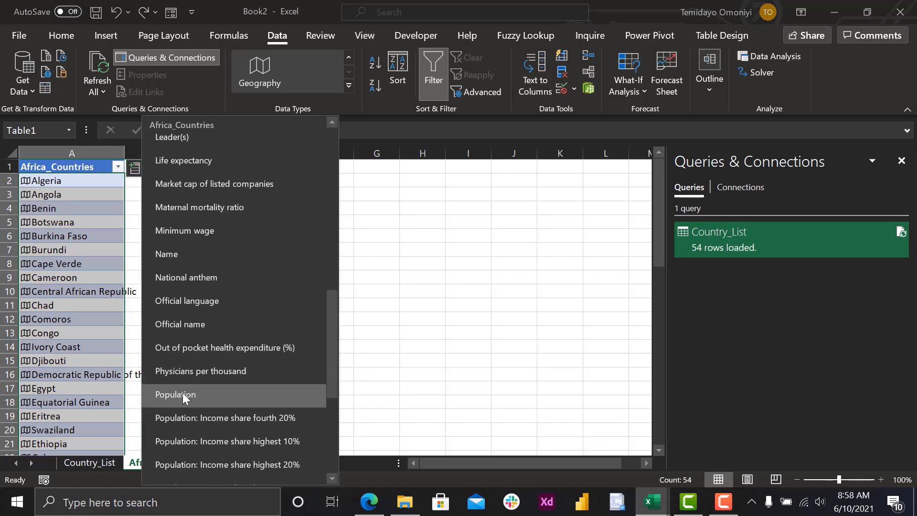
left_click(185, 398)
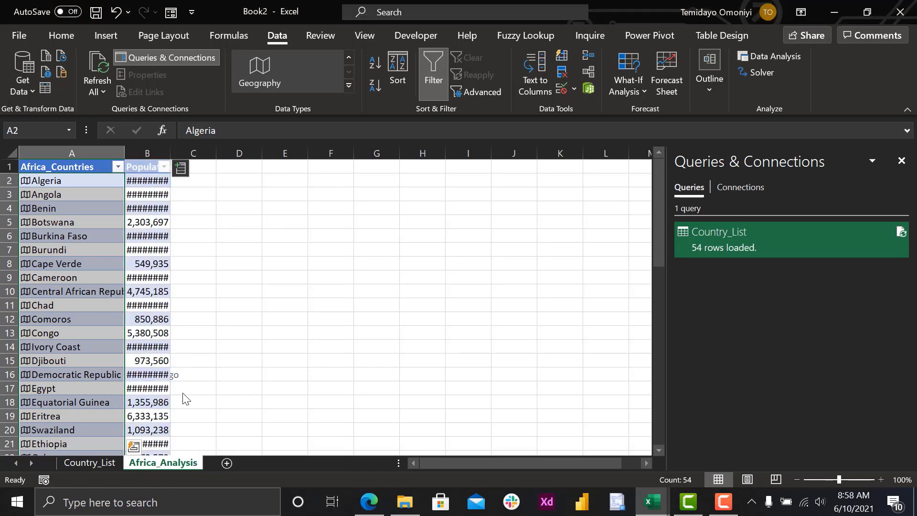
double_click(170, 152)
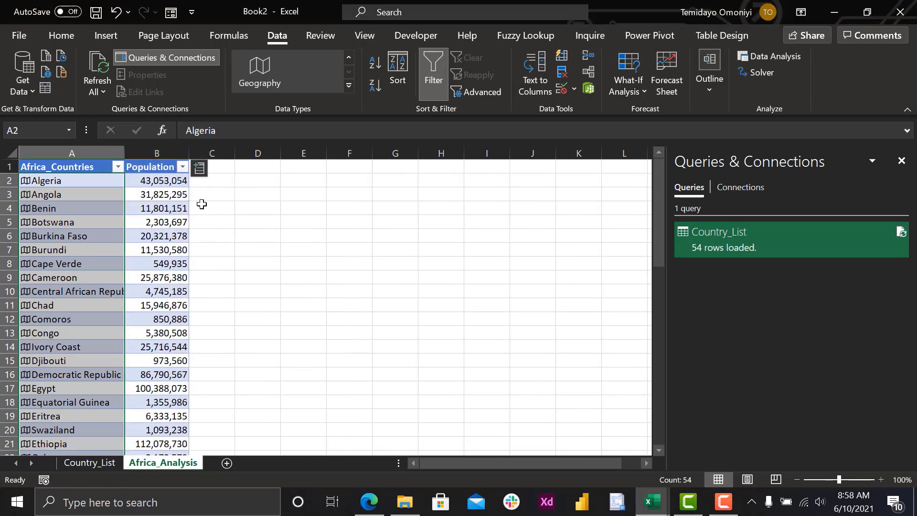
- Add a Capital/Major City column to the Africa_Countries table from the geography fields
left_click(197, 171)
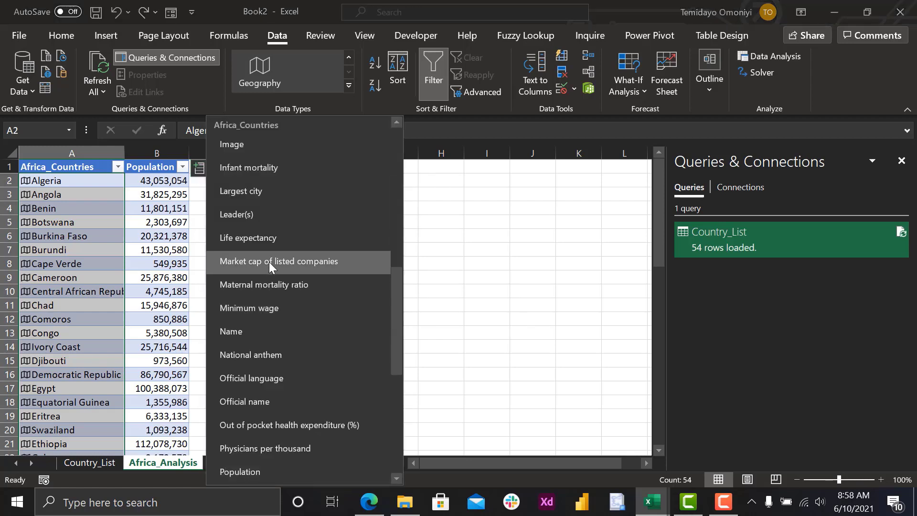
scroll(268, 261, "up", 5)
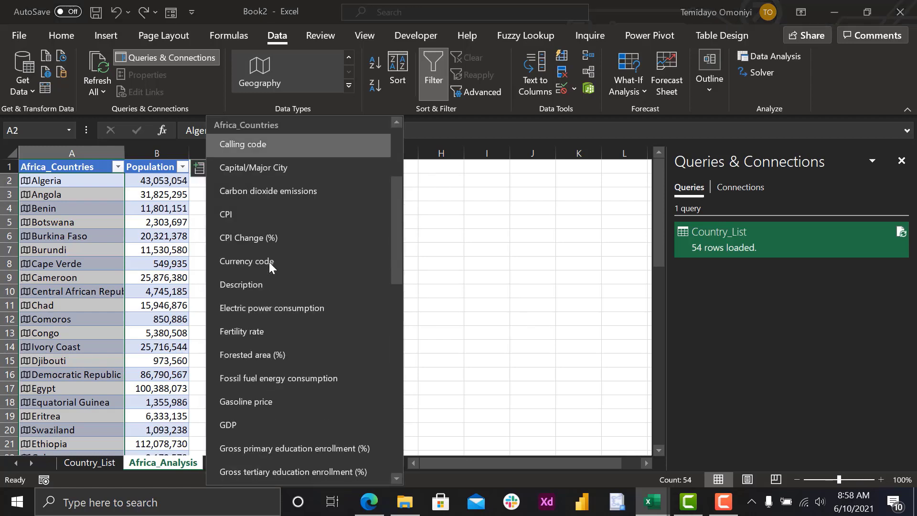
left_click(248, 173)
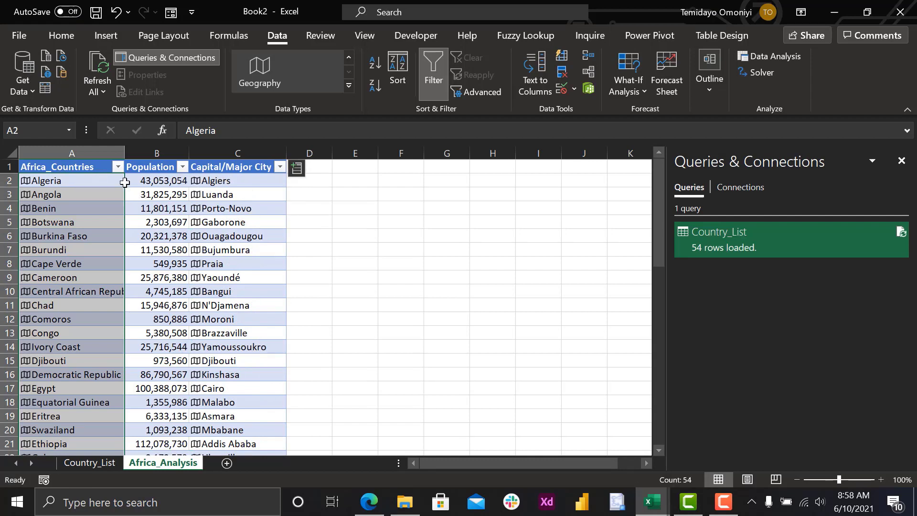
- Add a Largest city column to the country table from the geography fields and autofit its width
left_click(297, 171)
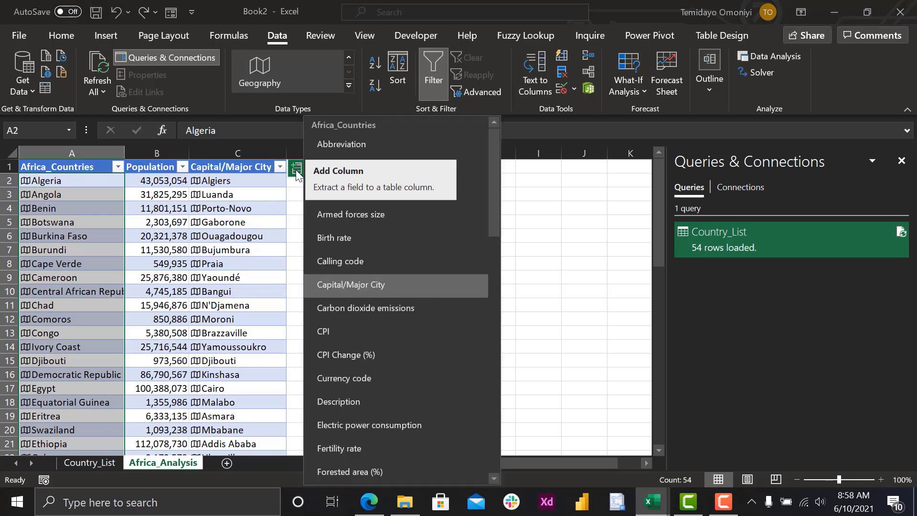
scroll(339, 253, "down", 3)
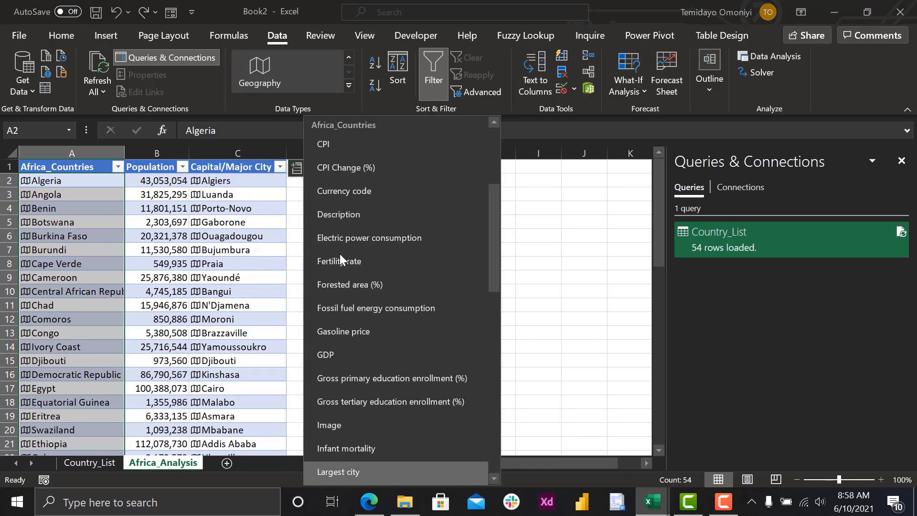
left_click(345, 472)
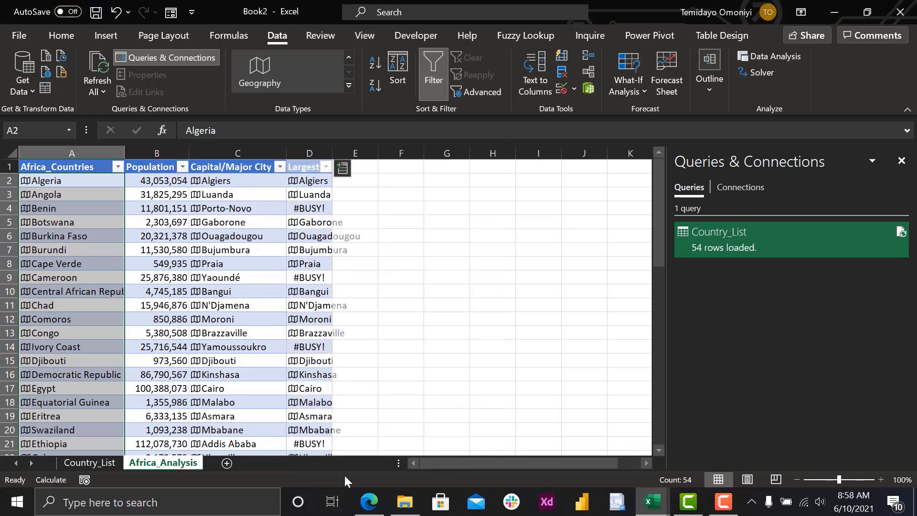
double_click(328, 152)
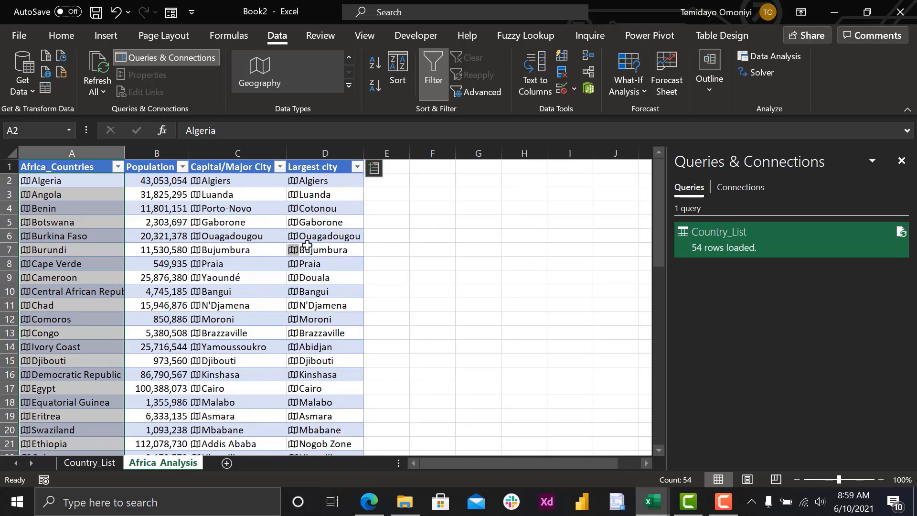
- Add an Image column with the country flags, autofit its width and look through the flags
left_click(374, 170)
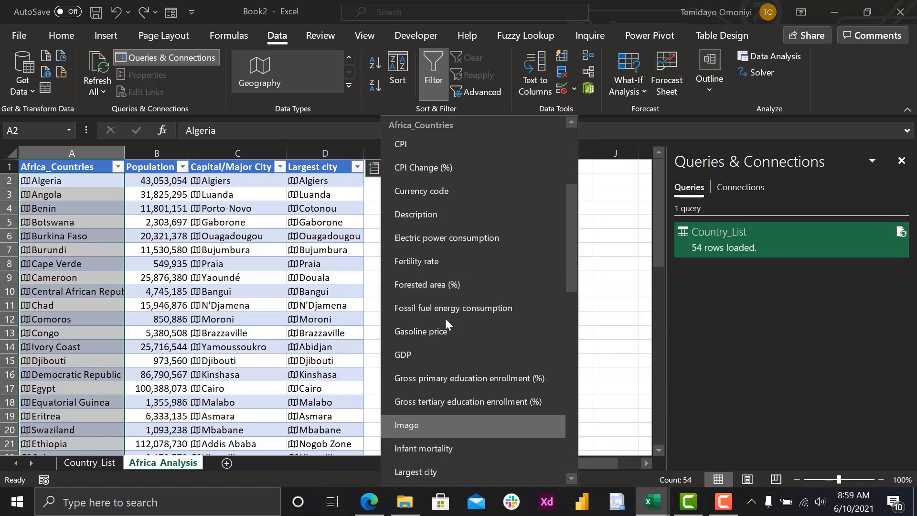
left_click(414, 426)
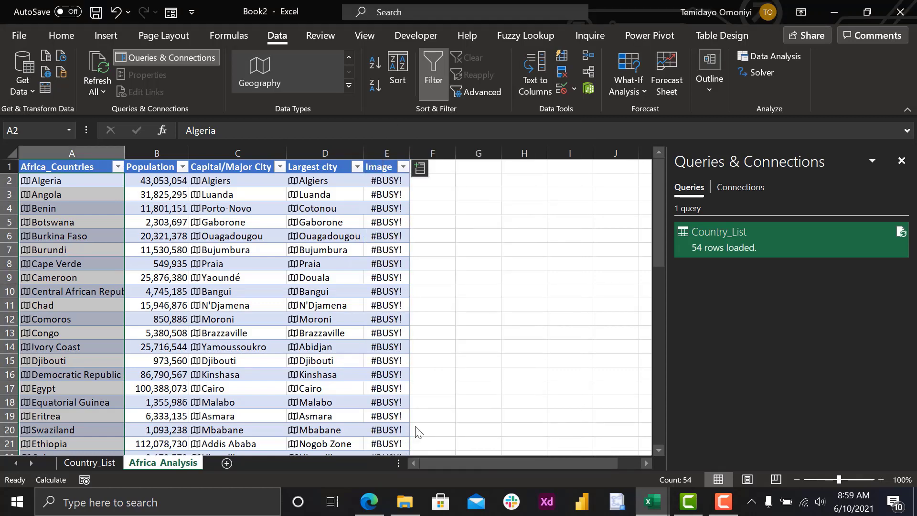
left_click_drag(408, 148, 409, 148)
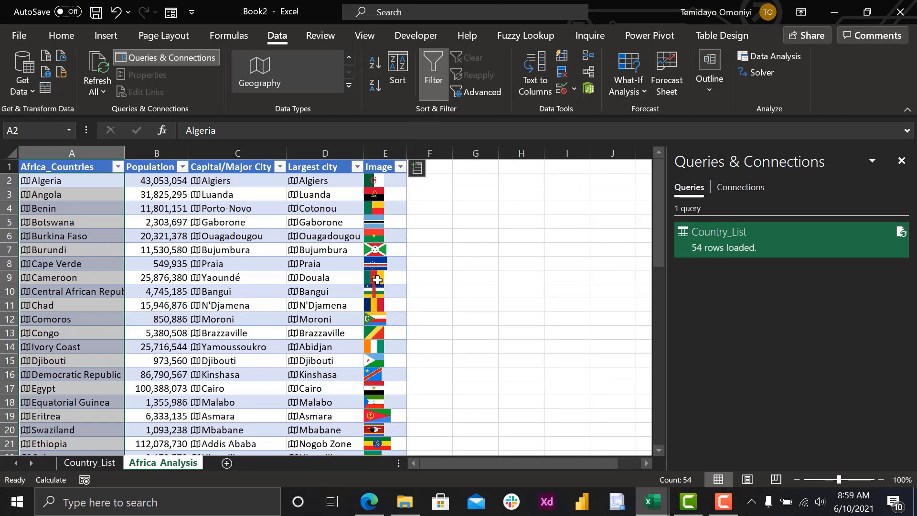
scroll(377, 279, "down", 10)
scroll(377, 287, "up", 10)
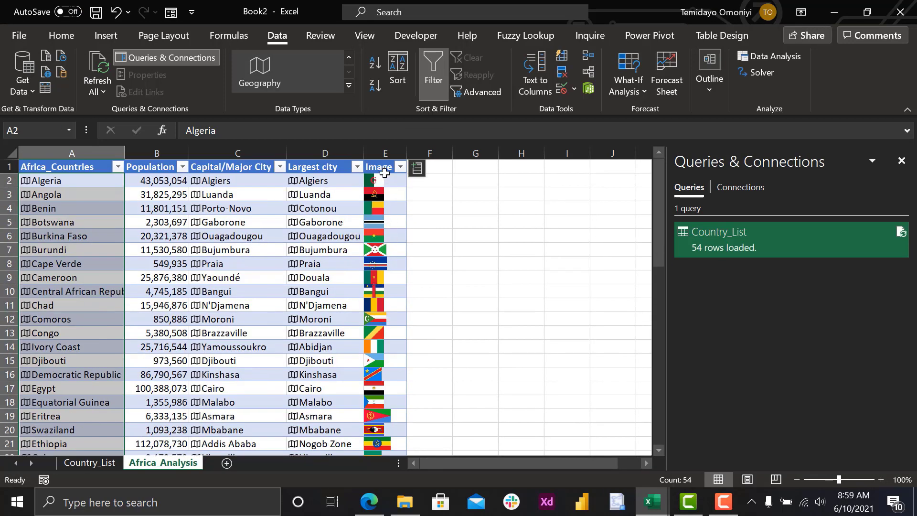
- Add an Unemployment rate column to the country table from the geography fields
left_click(416, 168)
scroll(457, 234, "down", 10)
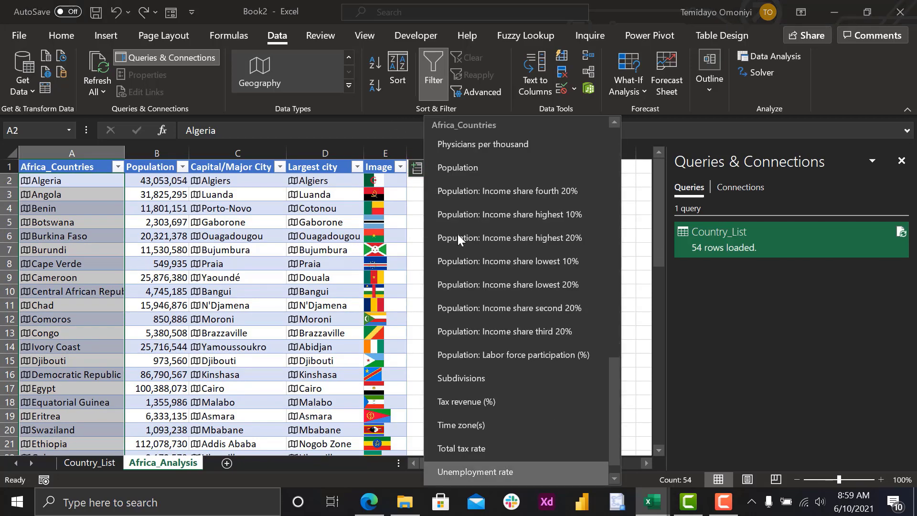
left_click(525, 474)
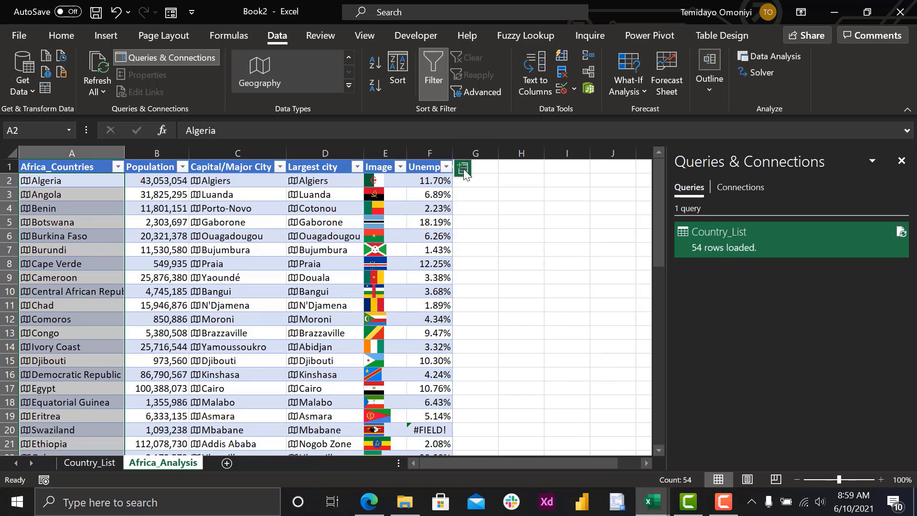
- Add a Fossil fuel energy consumption column to the country table from the geography fields and autofit its width
left_click(462, 168)
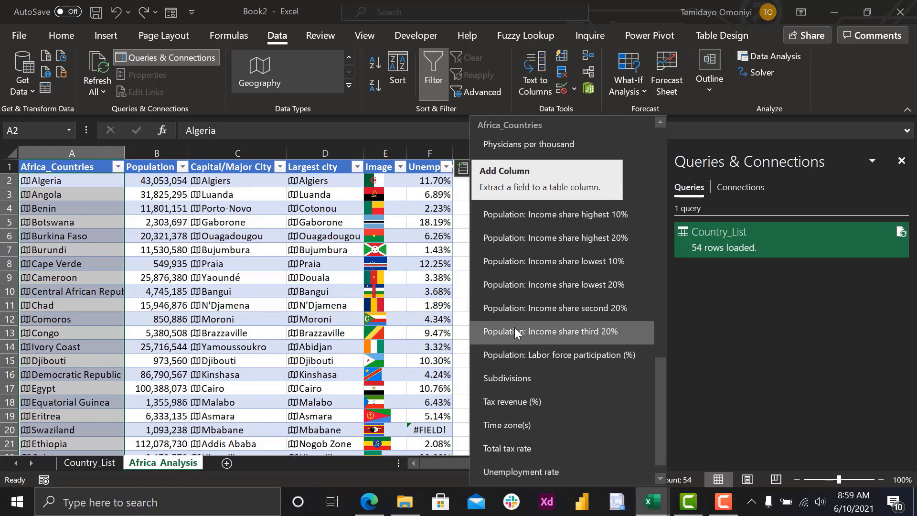
left_click_drag(658, 452, 657, 466)
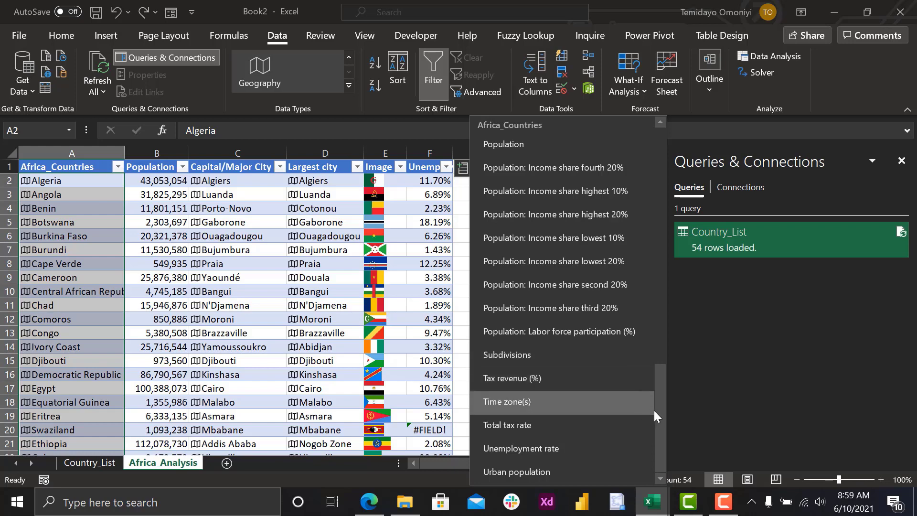
left_click_drag(658, 403, 651, 357)
scroll(648, 315, "up", 3)
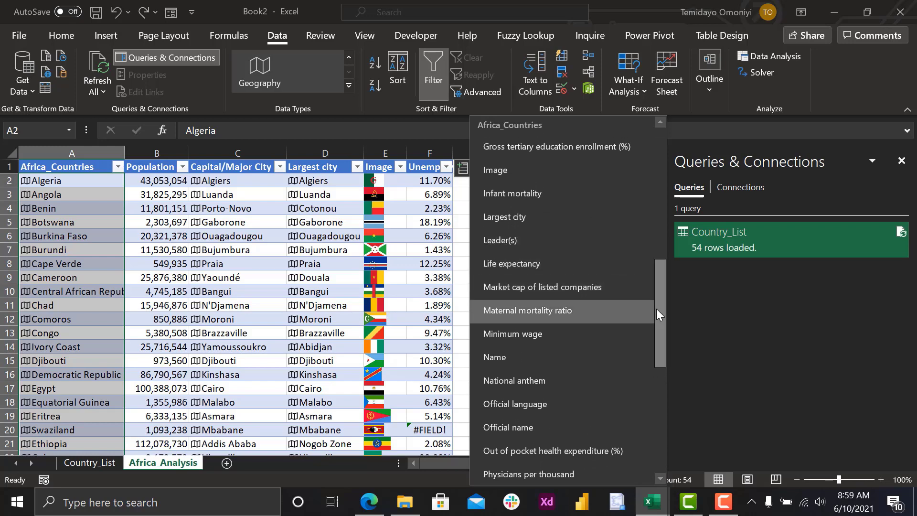
left_click_drag(656, 309, 622, 209)
scroll(623, 210, "down", 2)
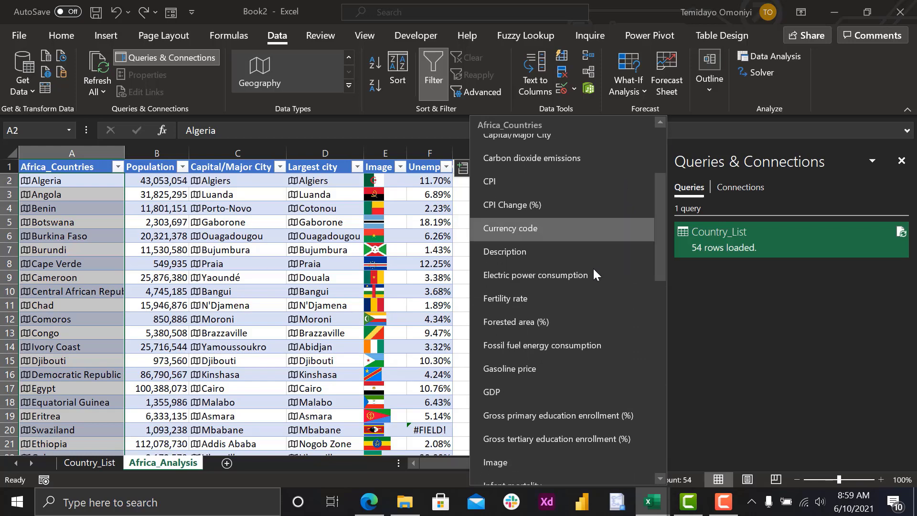
left_click(561, 343)
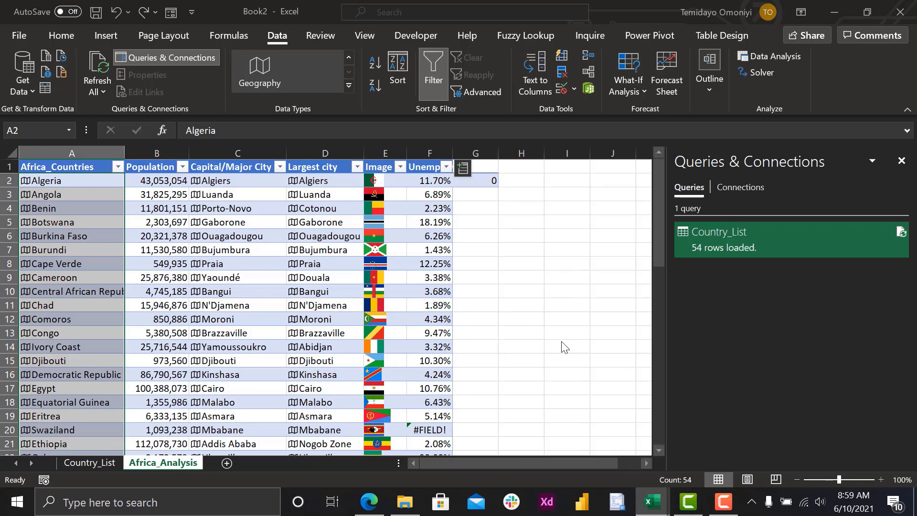
double_click(496, 148)
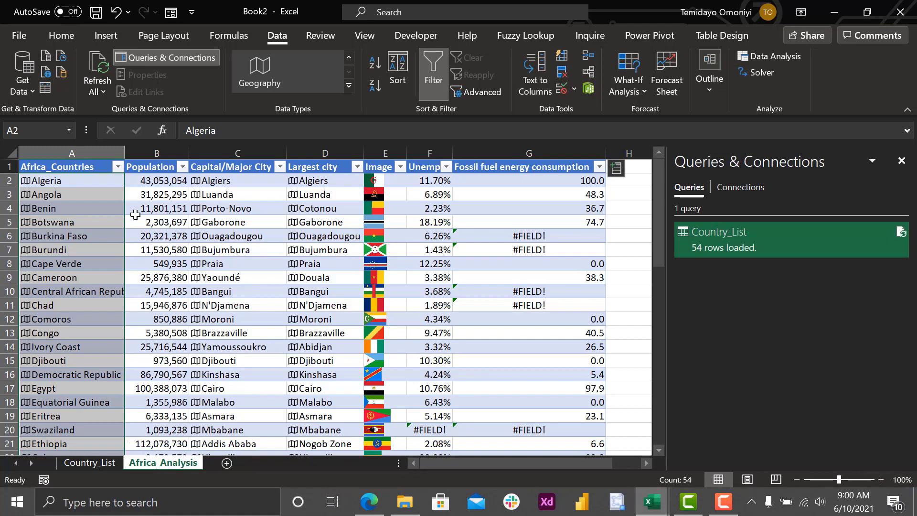
- Insert a filled map chart from the full Africa_Countries and Population columns, including their headers
left_click(75, 165)
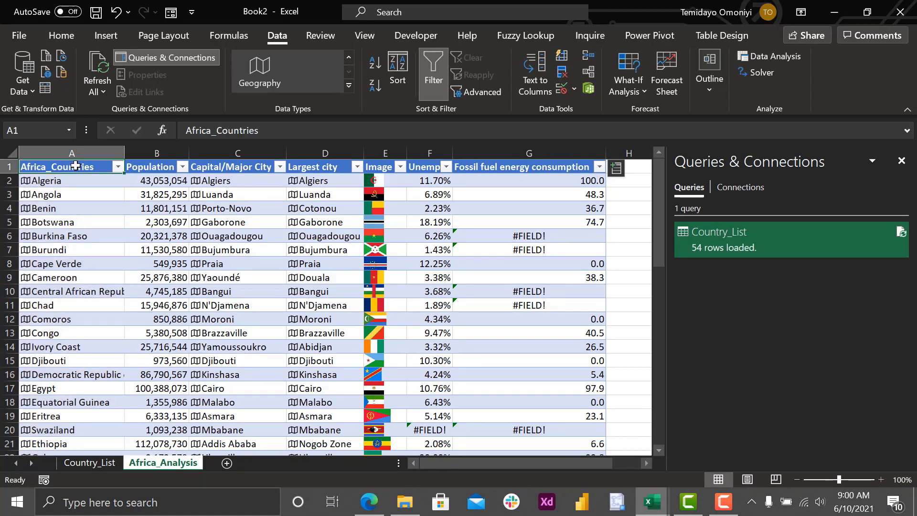
key("shift+Right")
key("ctrl+shift+Down")
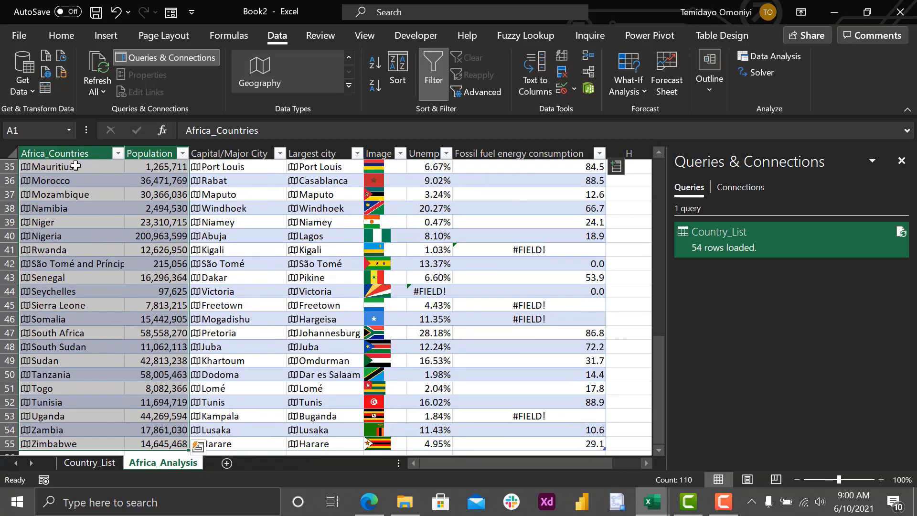
left_click(106, 35)
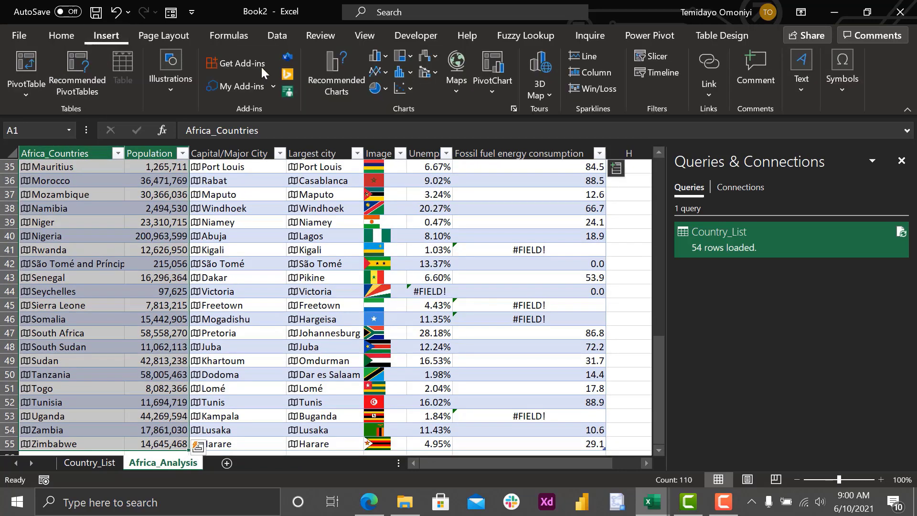
left_click(456, 66)
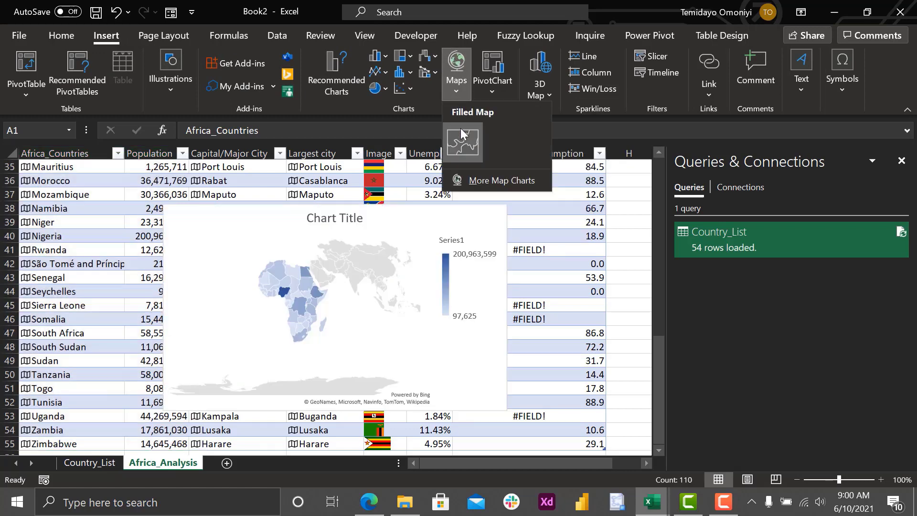
left_click(460, 137)
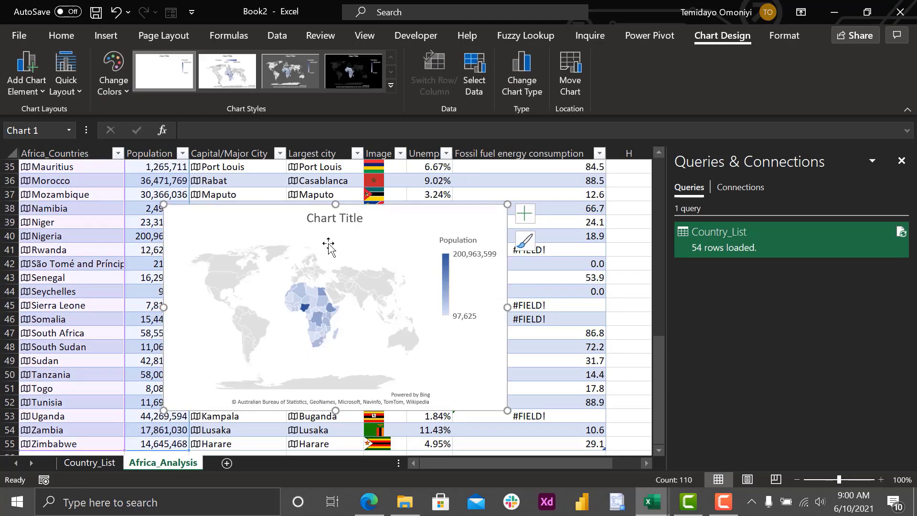
- Apply the black chart style to the population map and reposition and enlarge the chart over the table
left_click(394, 229)
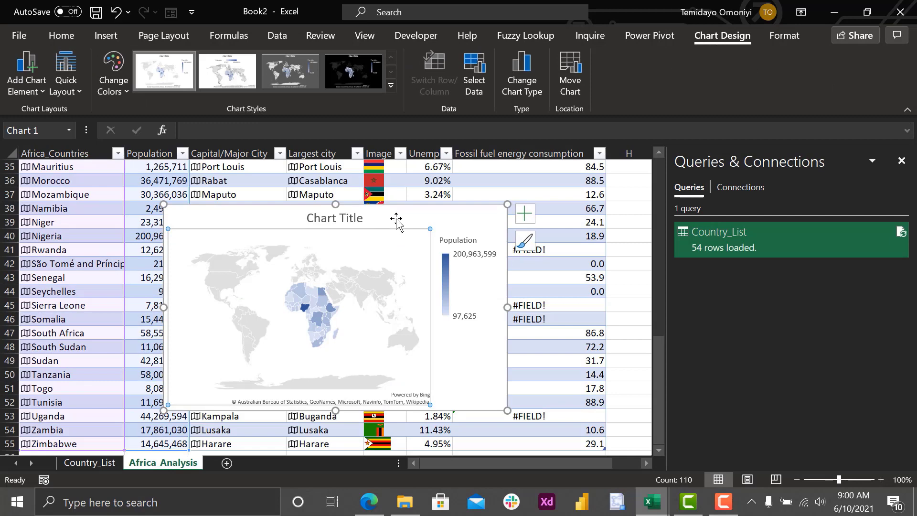
left_click_drag(395, 221, 412, 216)
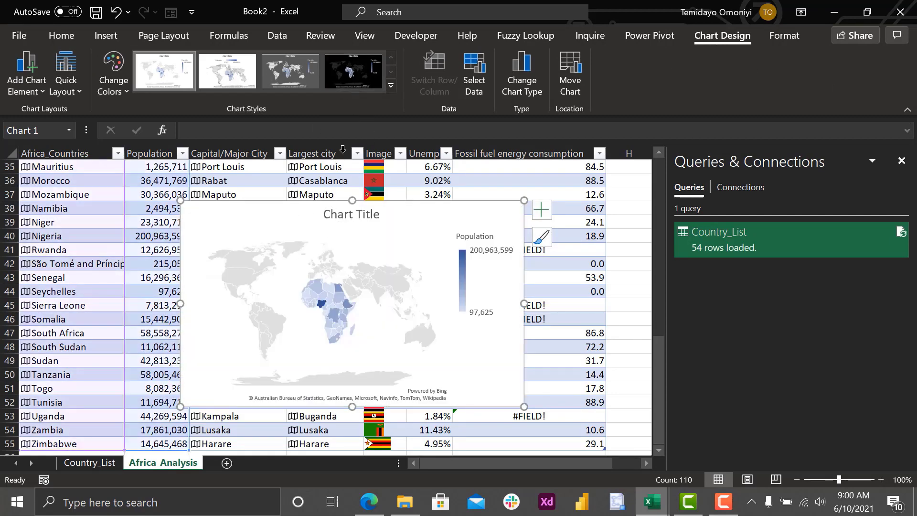
left_click(345, 77)
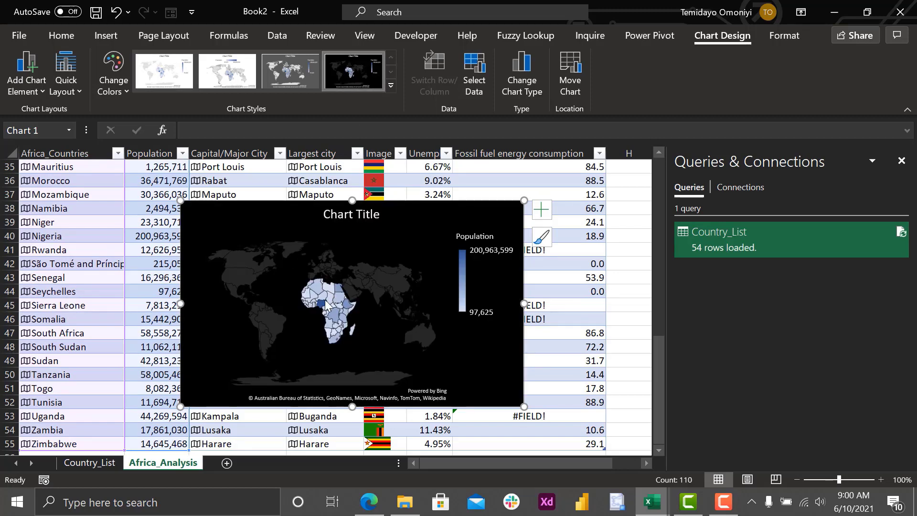
left_click_drag(353, 409, 352, 443)
left_click_drag(180, 325, 99, 320)
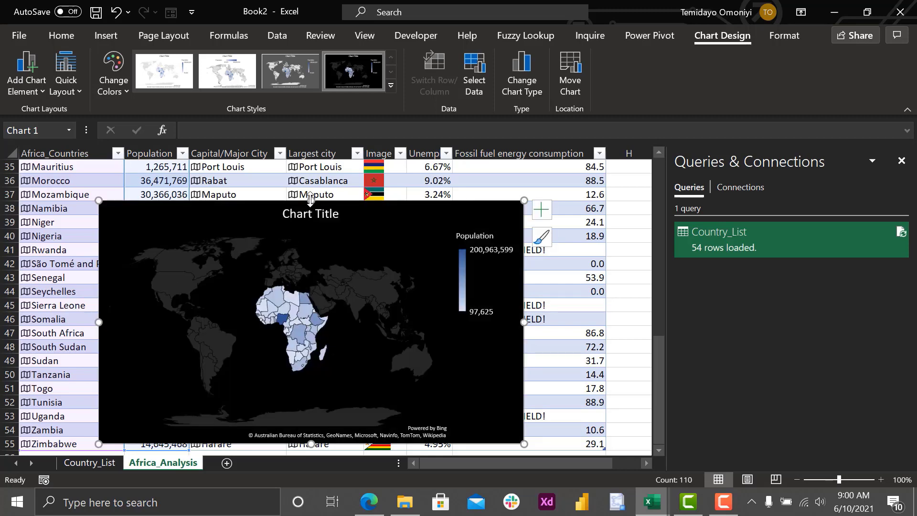
left_click_drag(310, 199, 310, 168)
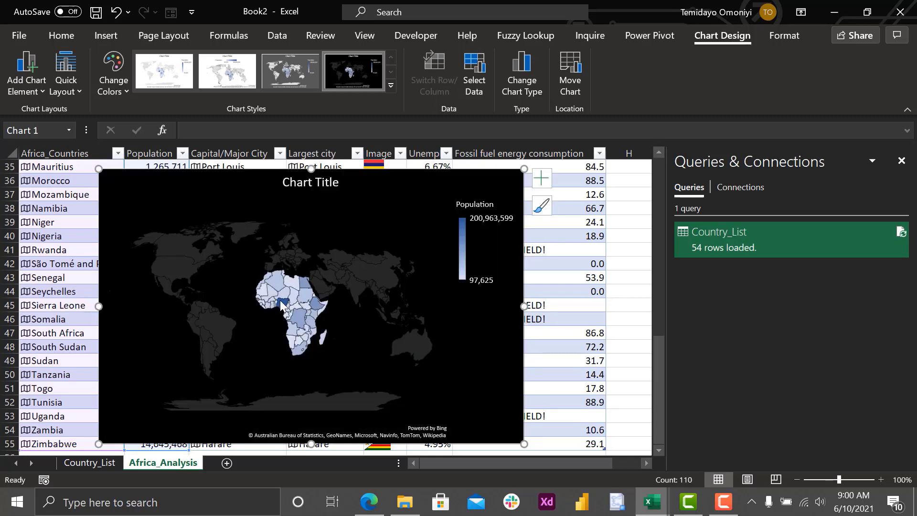
- Inspect the population values of individual African countries on the map and delete the map chart
mouse_move(281, 305)
mouse_move(296, 351)
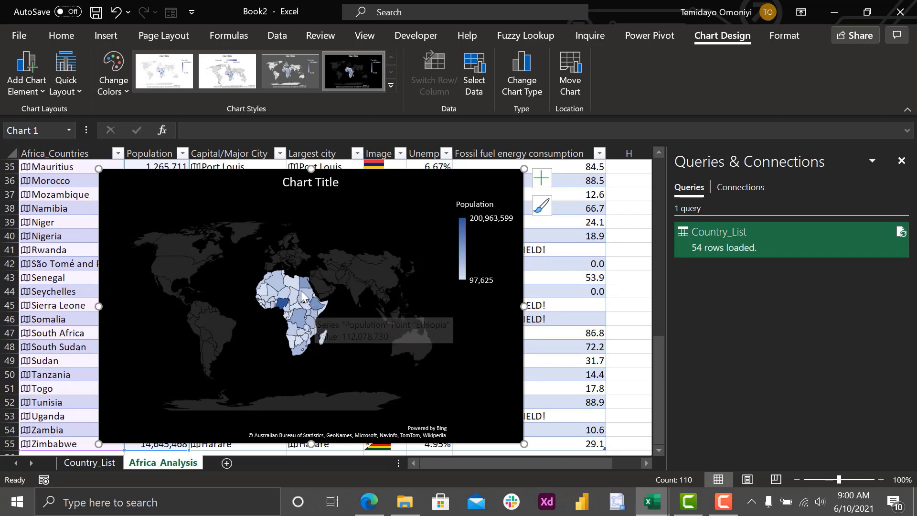
mouse_move(302, 289)
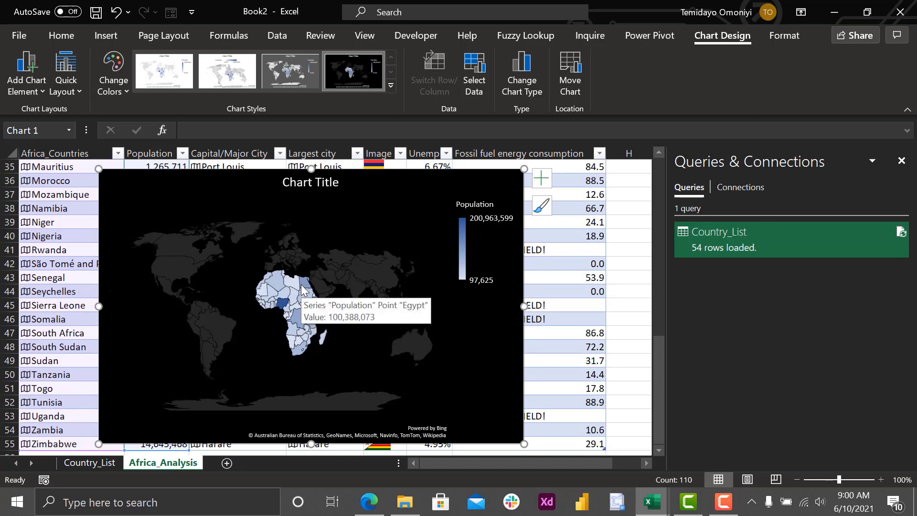
mouse_move(274, 286)
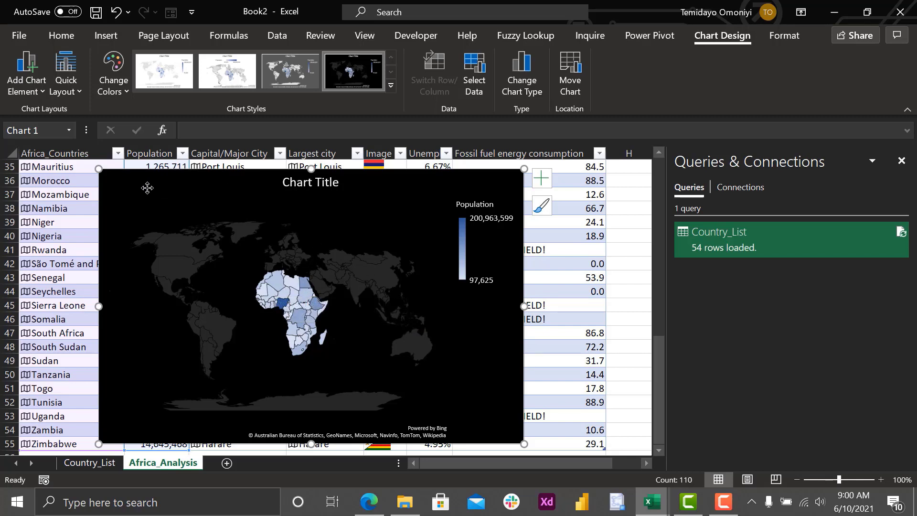
key("Delete")
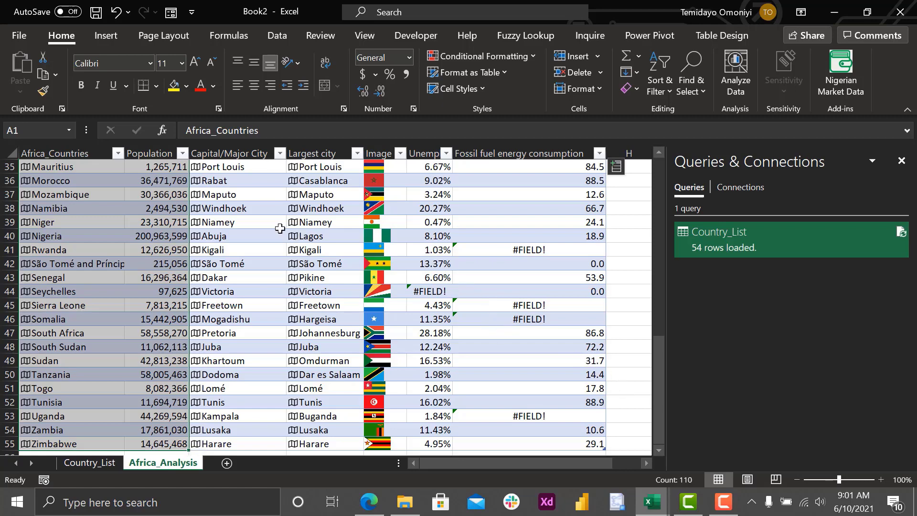
- Look through the data cards of Maputo in the Largest city column and Morocco in the country column
left_click(293, 195)
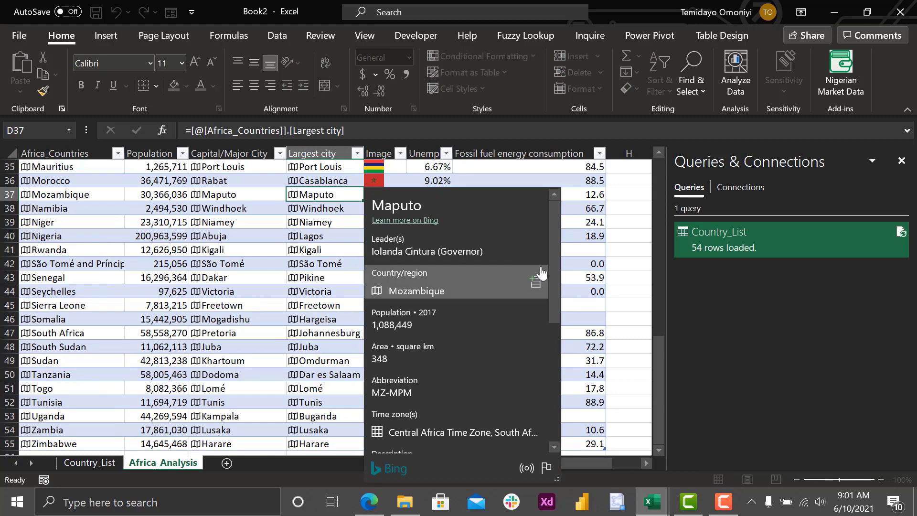
left_click_drag(554, 260, 543, 239)
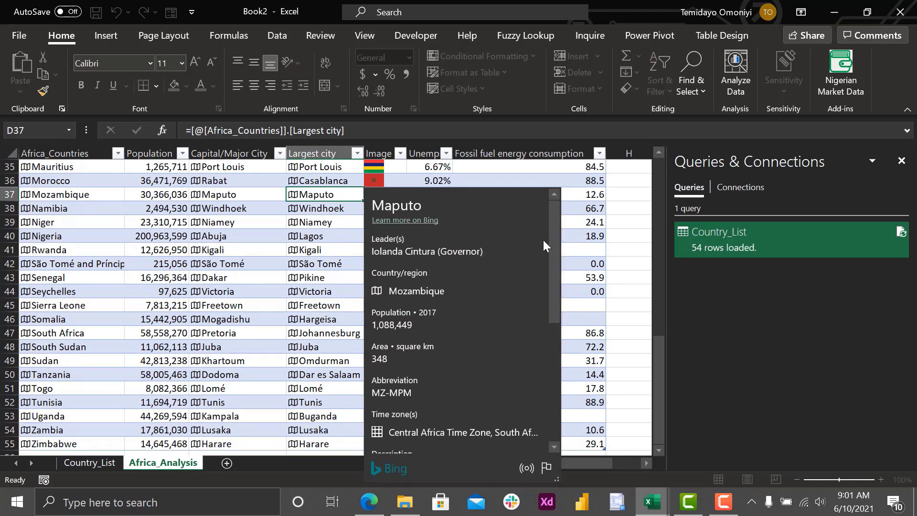
left_click(27, 183)
left_click(26, 182)
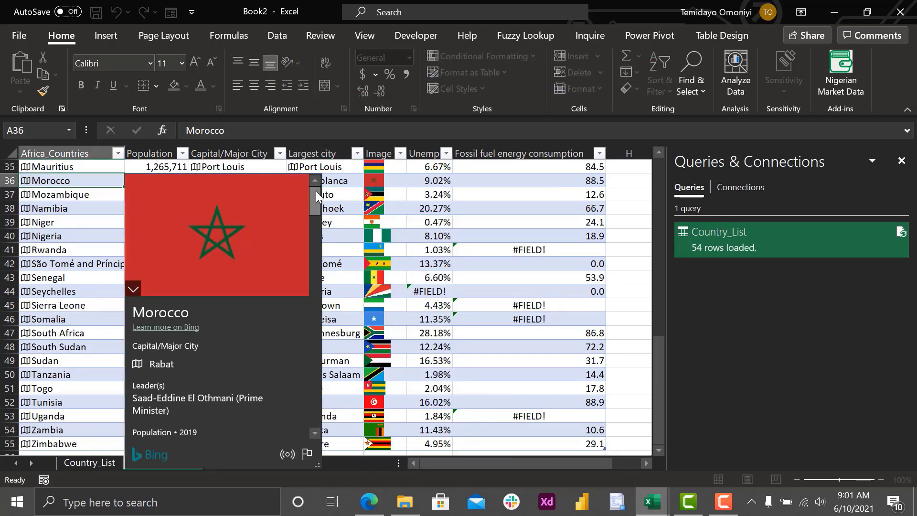
left_click_drag(316, 192, 313, 240)
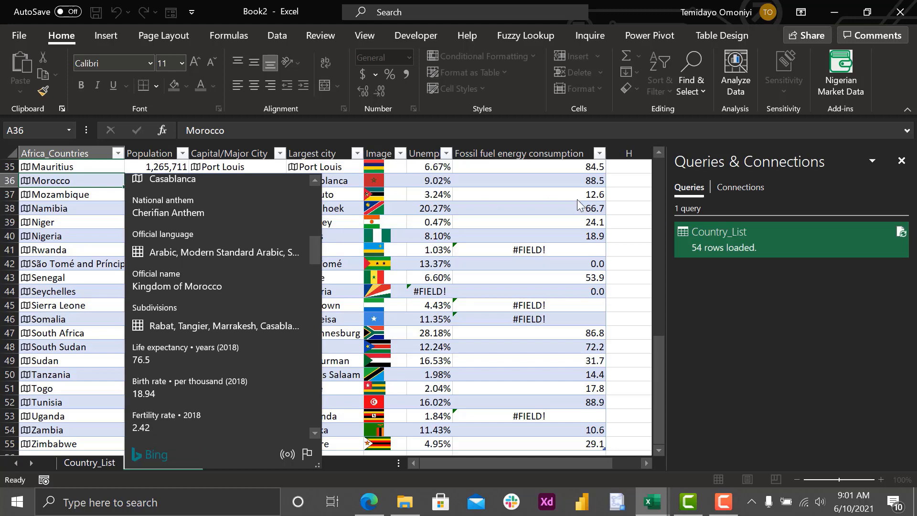
left_click(629, 220)
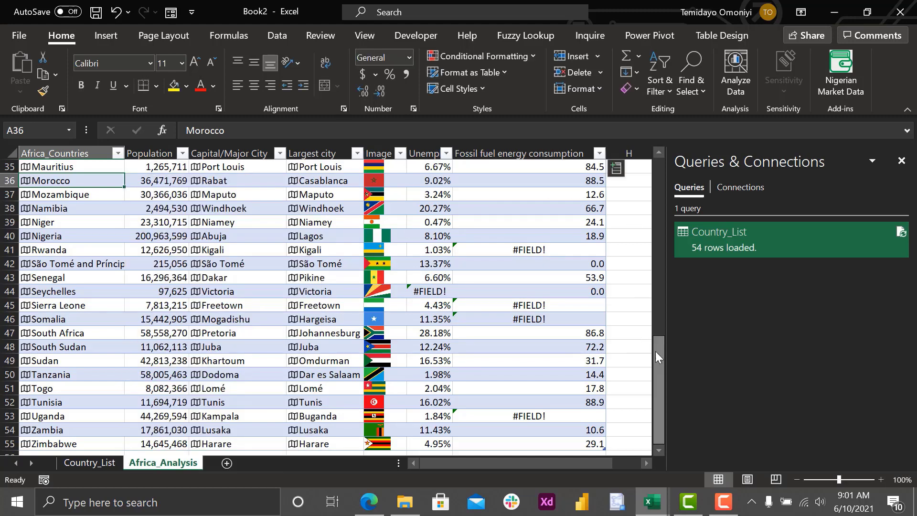
left_click_drag(655, 351, 663, 140)
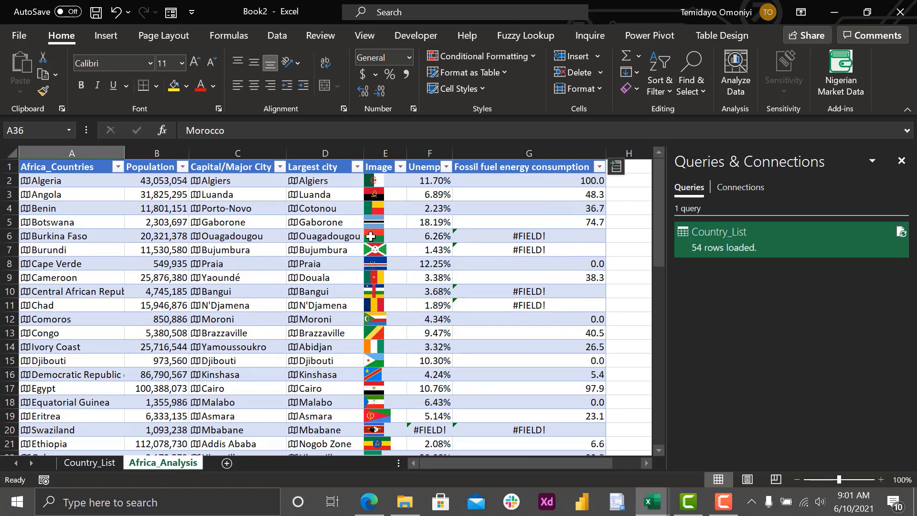